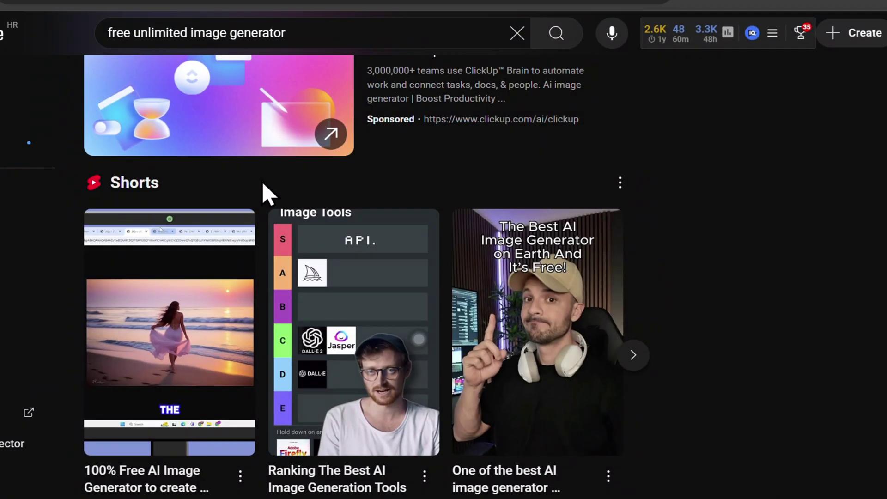
Scroll down through the GenTube page to browse it
scroll(263, 185, "down", 10)
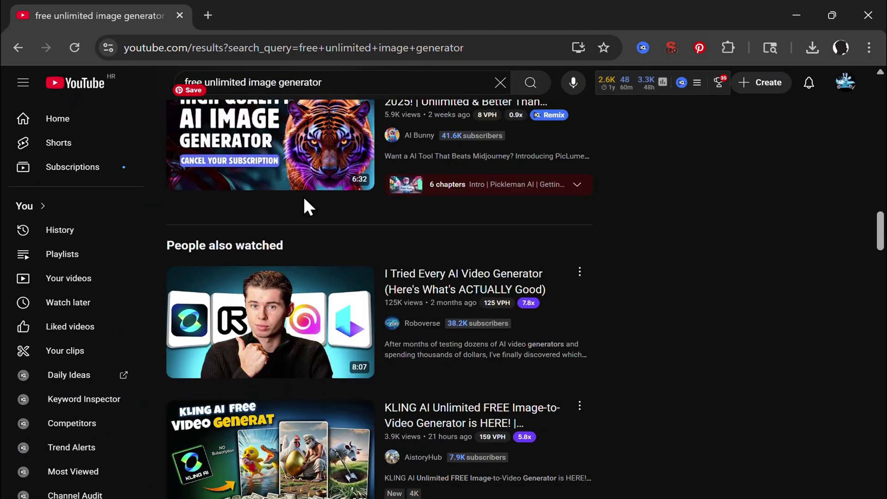
scroll(304, 201, "down", 20)
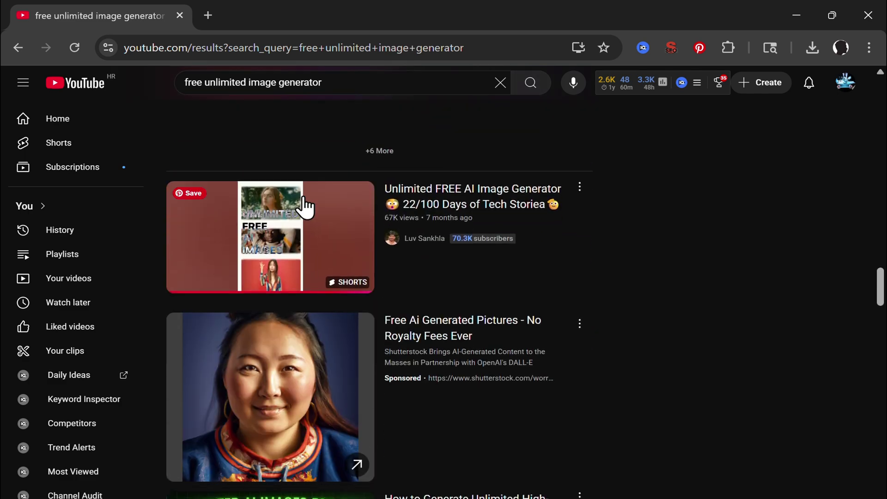
scroll(304, 203, "down", 15)
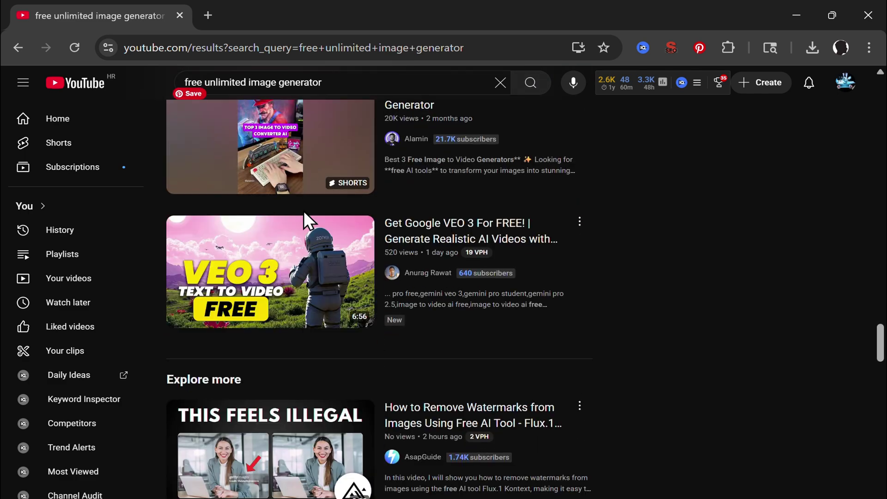
scroll(305, 213, "down", 15)
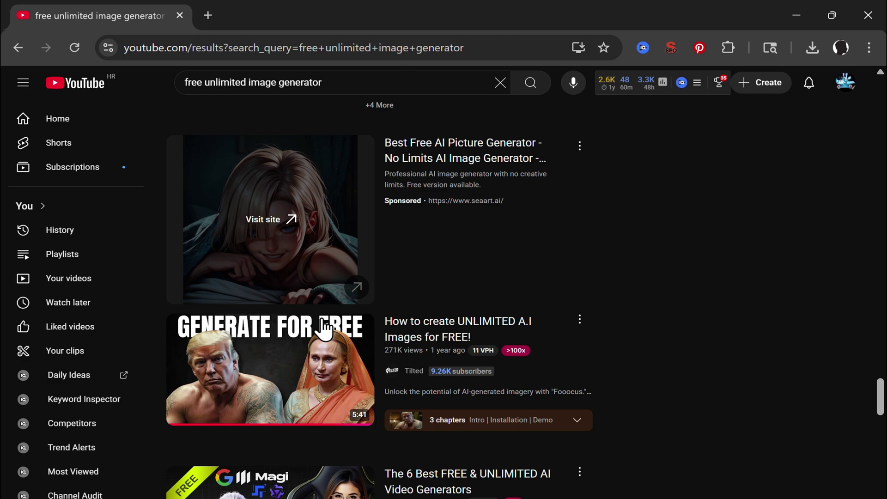
scroll(324, 329, "down", 9)
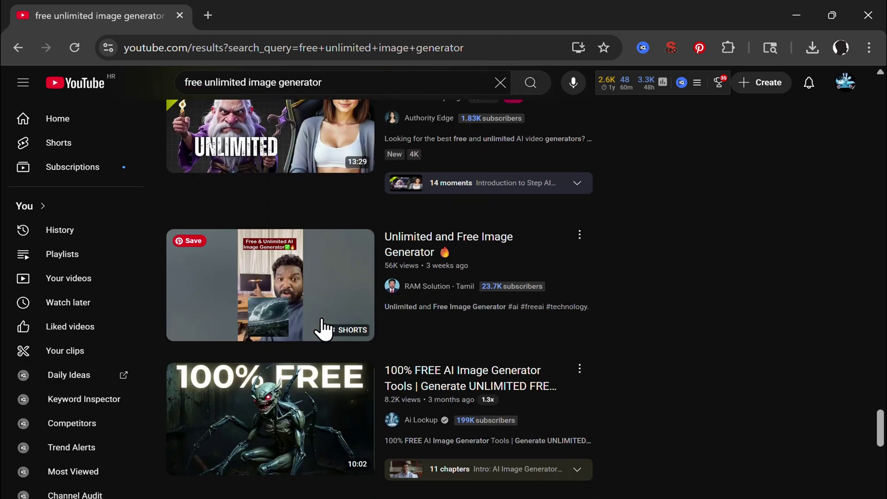
scroll(325, 329, "down", 9)
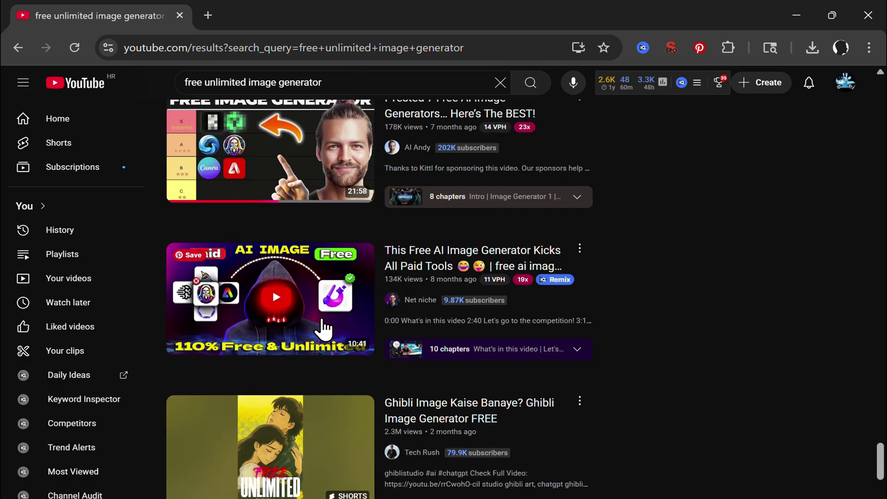
scroll(378, 368, "down", 7)
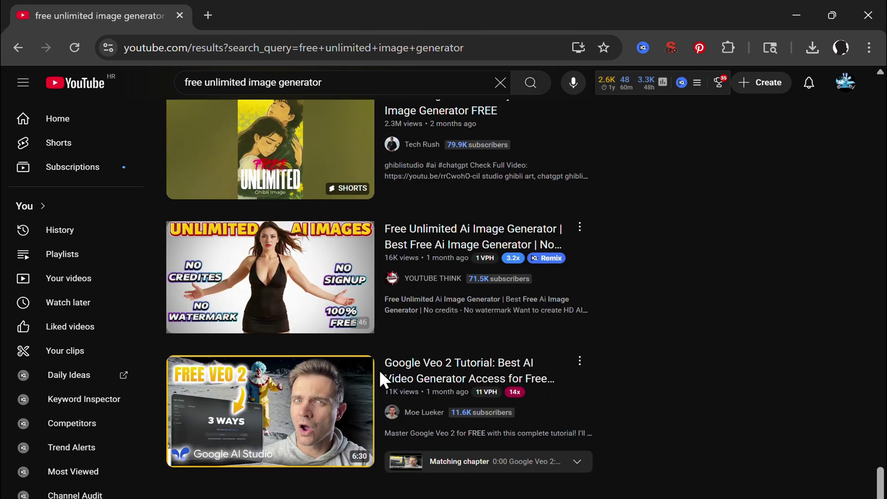
scroll(379, 370, "down", 4)
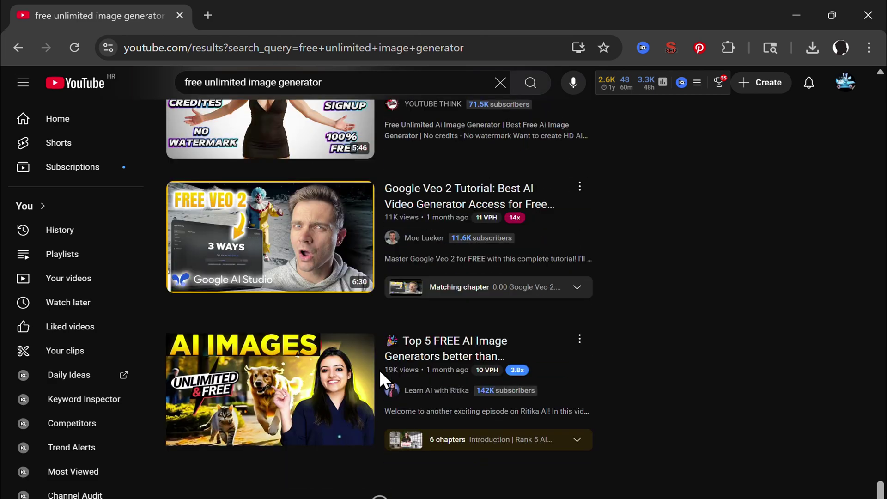
scroll(379, 369, "down", 11)
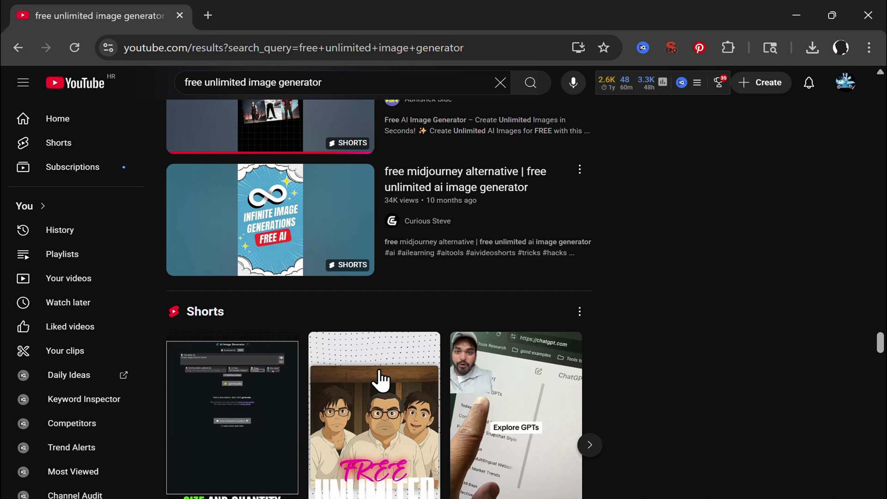
scroll(378, 371, "down", 10)
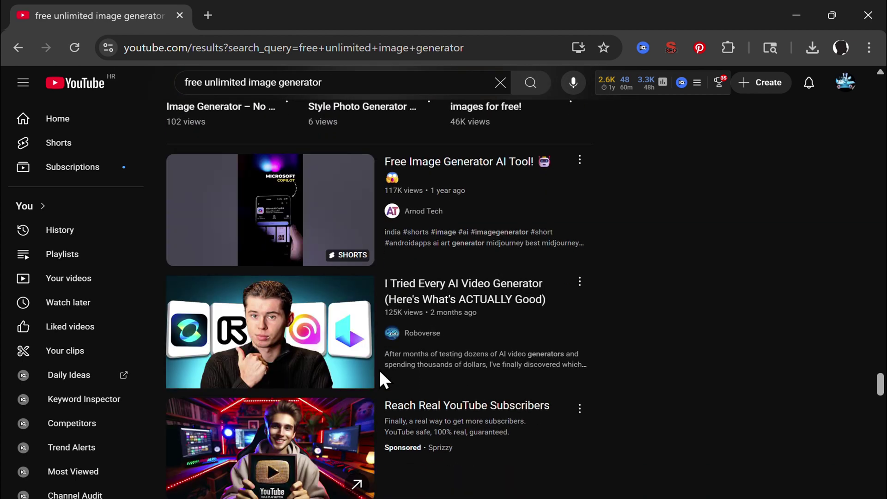
scroll(379, 379, "down", 6)
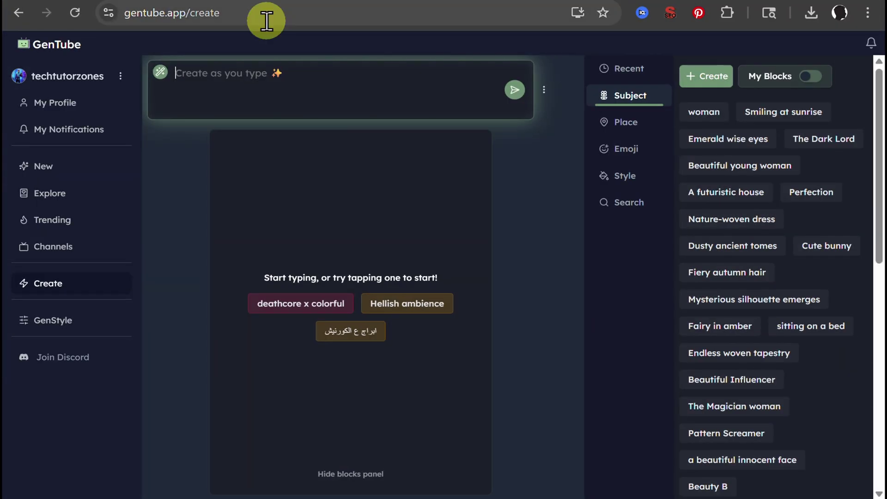
Reload gentube.app/create and put the cursor in the empty 'Create as you type' prompt
left_click(198, 16)
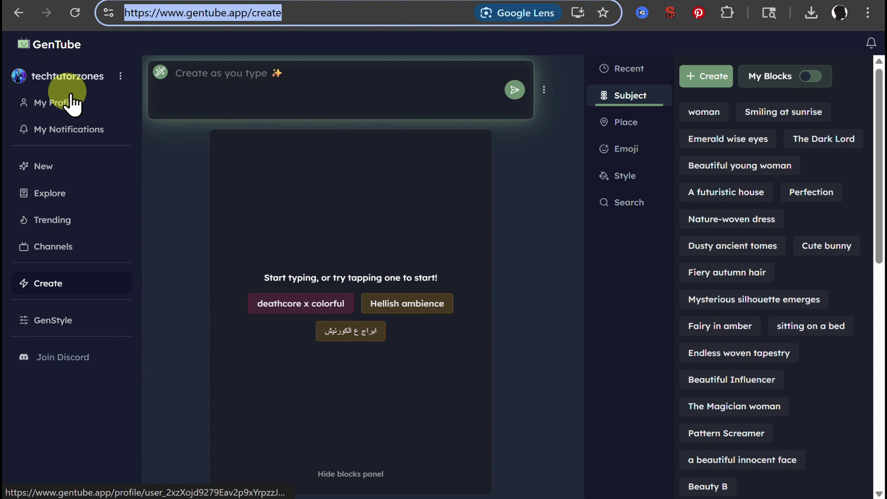
left_click(59, 283)
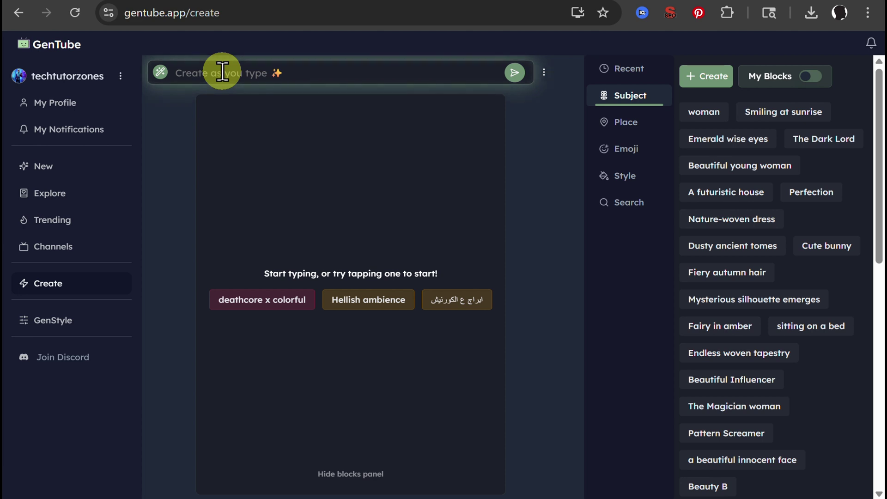
left_click(223, 71)
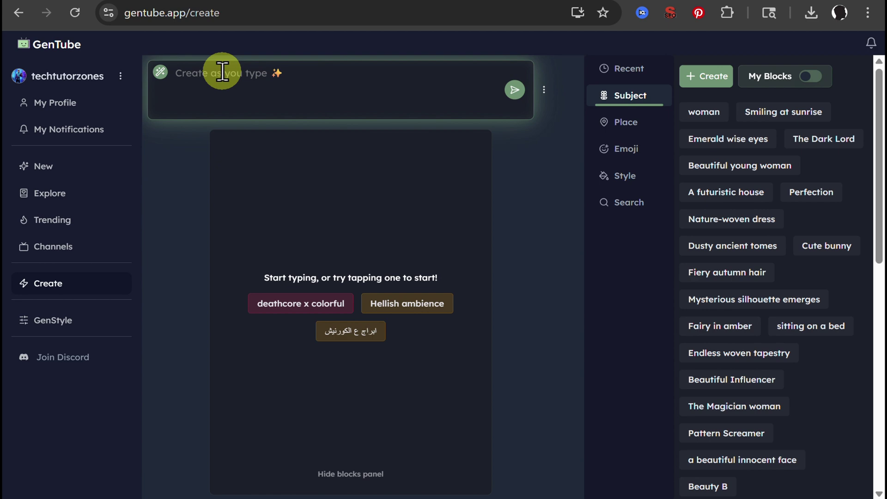
Generate images for 'will smith eathing spaghetti', then for the edited on-a-horse and in-a-universe prompts
type("will smith eathing spaghetti on a horse")
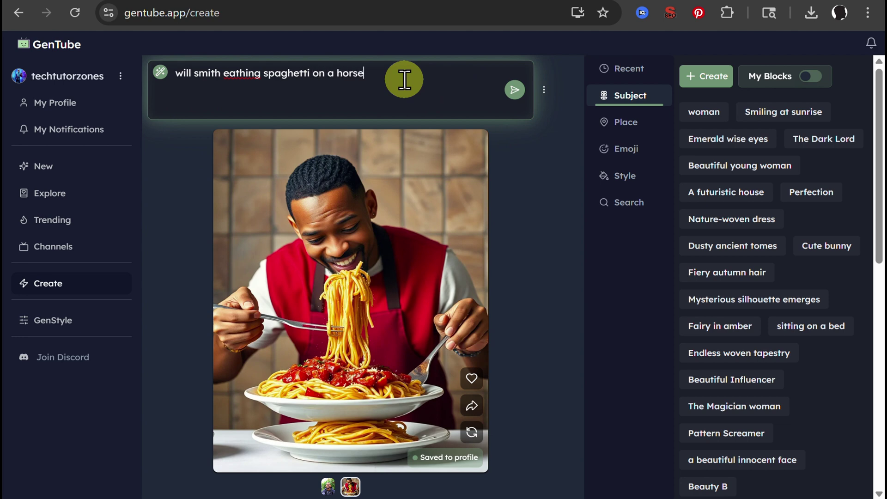
key("Return")
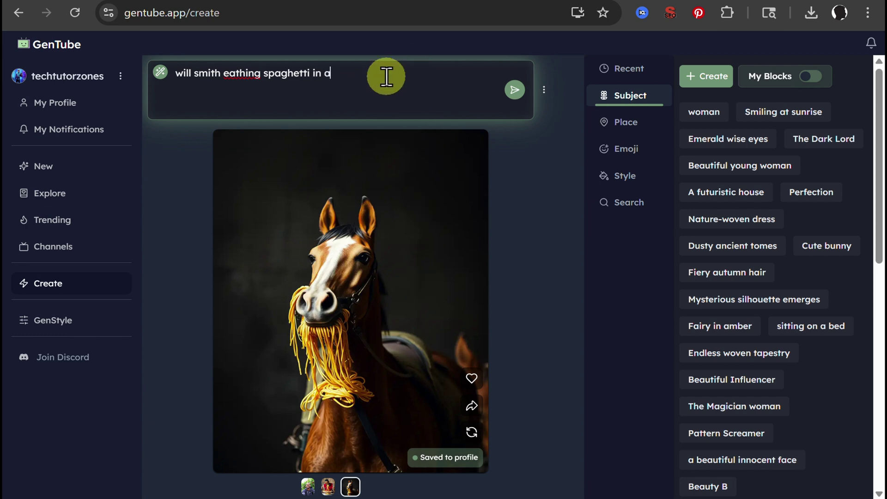
key("Return")
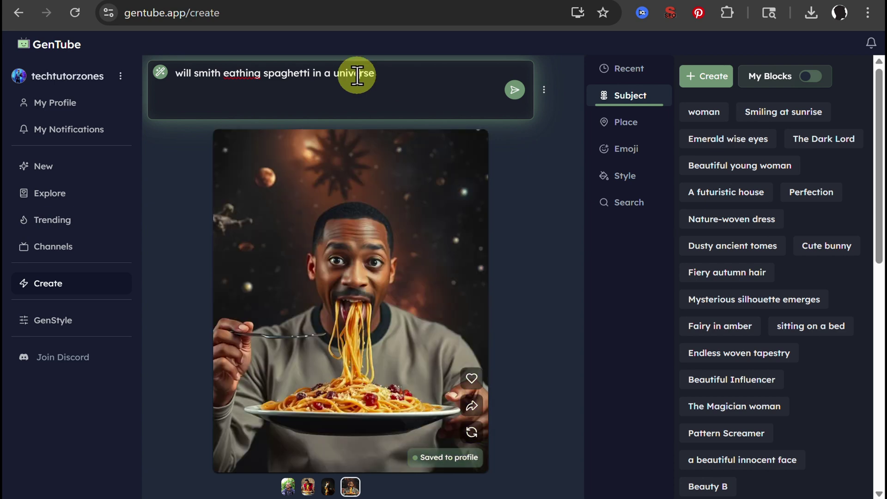
Replace 'universe' with 'car', generate the in-a-car image and save it
double_click(357, 75)
type("ca")
key("Return")
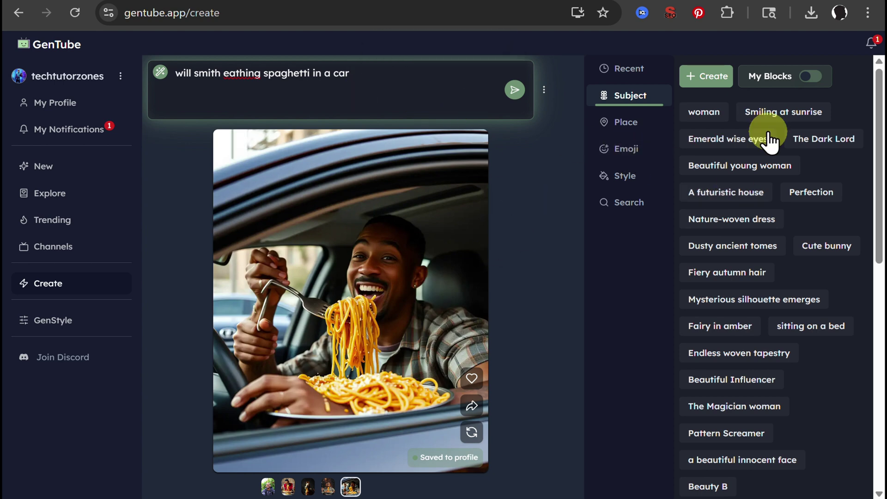
left_click(757, 329)
scroll(758, 324, "down", 10)
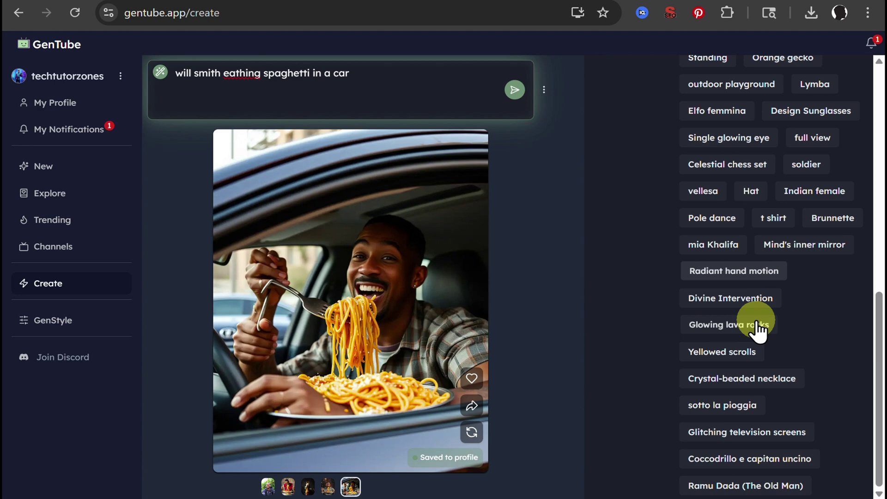
scroll(758, 318, "up", 10)
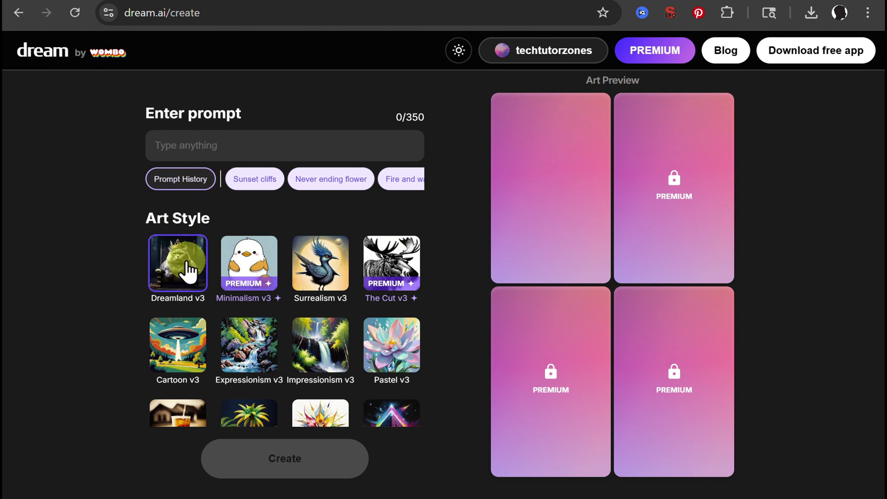
Create a Dreamland v3 image from 'Will Smith eating spaghetti' and view it enlarged
left_click(208, 141)
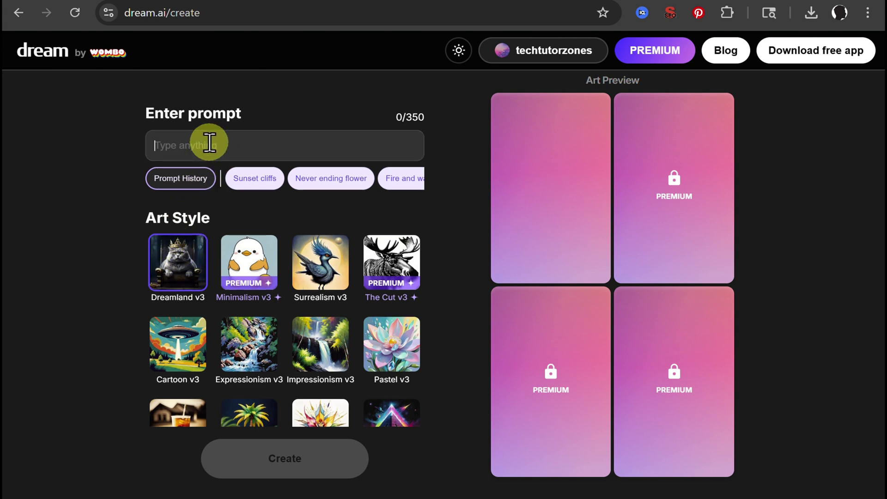
type("Will Smith eating spaghetti")
left_click(300, 459)
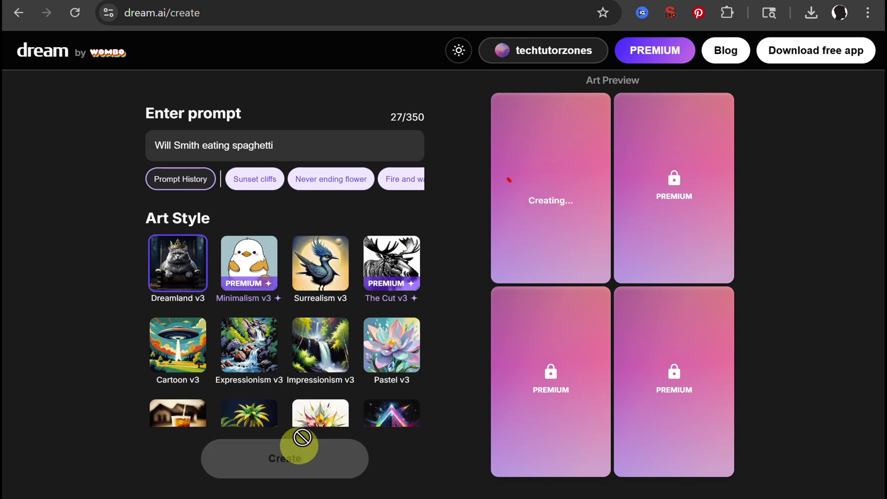
left_click(596, 235)
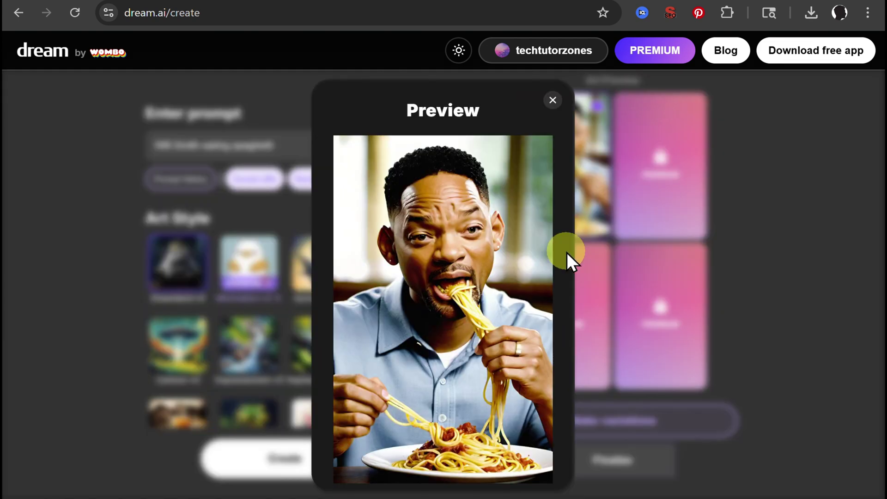
scroll(494, 345, "down", 1)
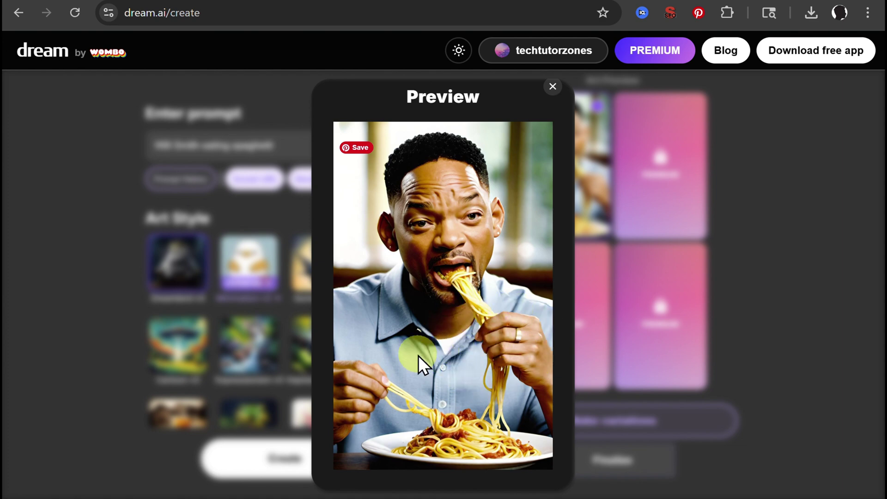
left_click(552, 87)
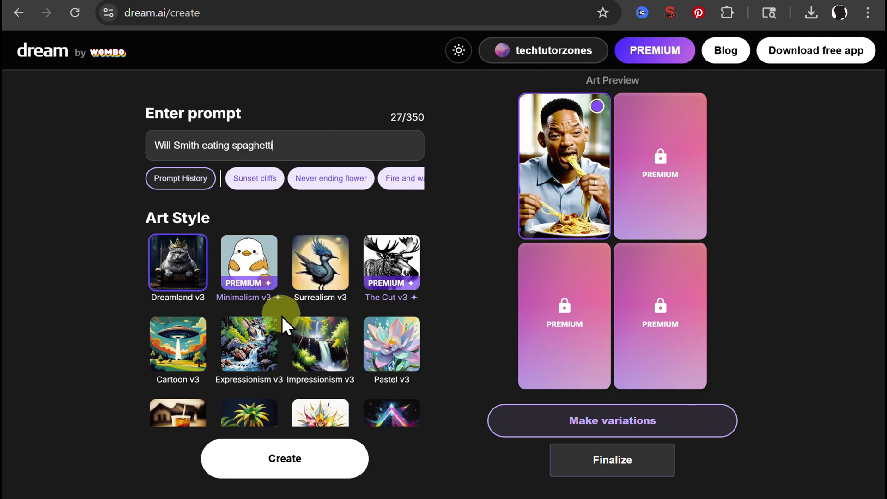
Switch the art style to Sepia v3, regenerate the spaghetti image and preview it
scroll(281, 356, "down", 2)
left_click(240, 358)
left_click(287, 459)
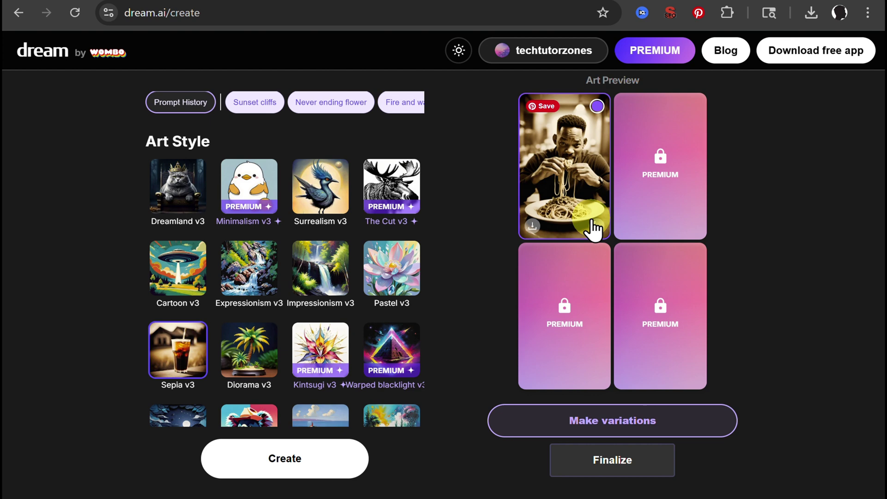
left_click(597, 227)
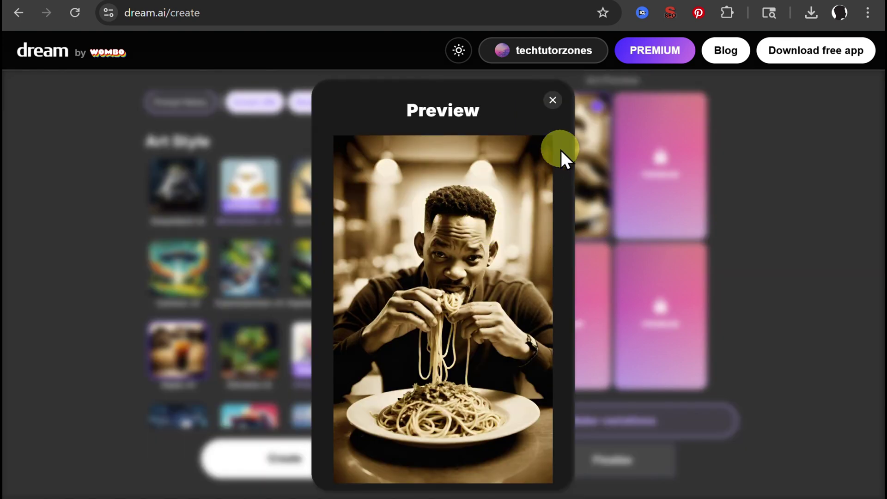
left_click(562, 104)
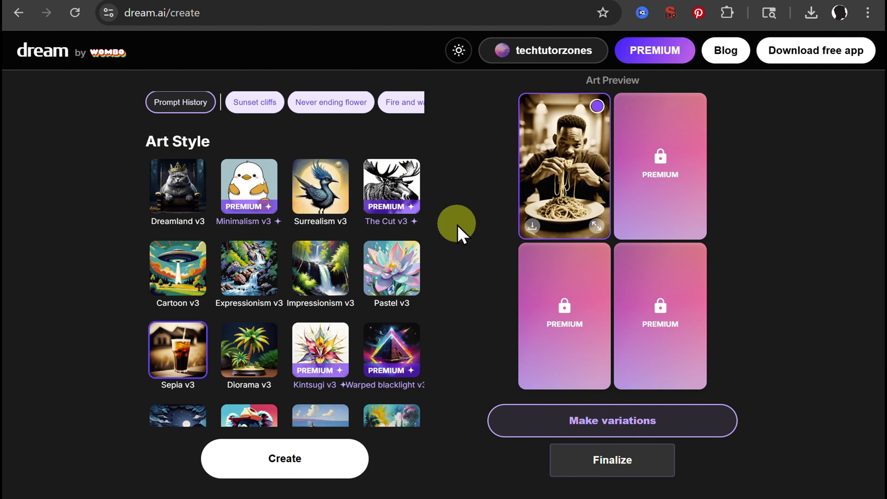
Finalize the sepia Will Smith eating spaghetti image
scroll(322, 142, "up", 2)
left_click(341, 138)
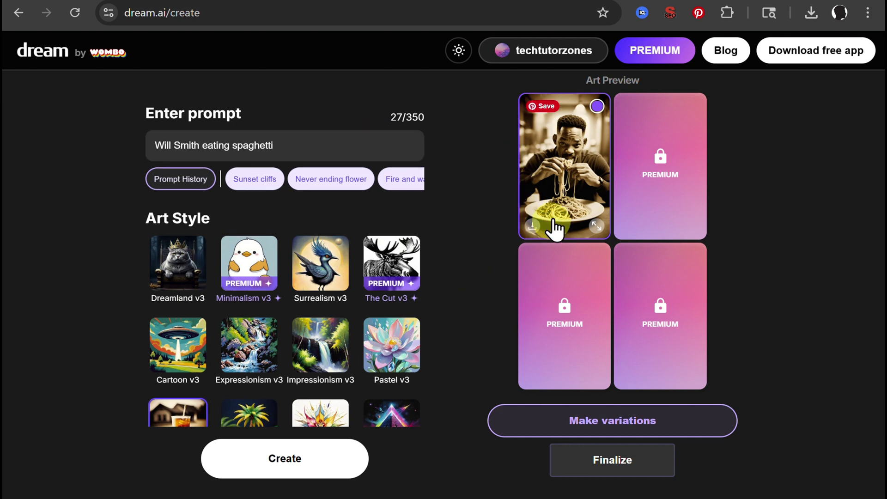
left_click(611, 457)
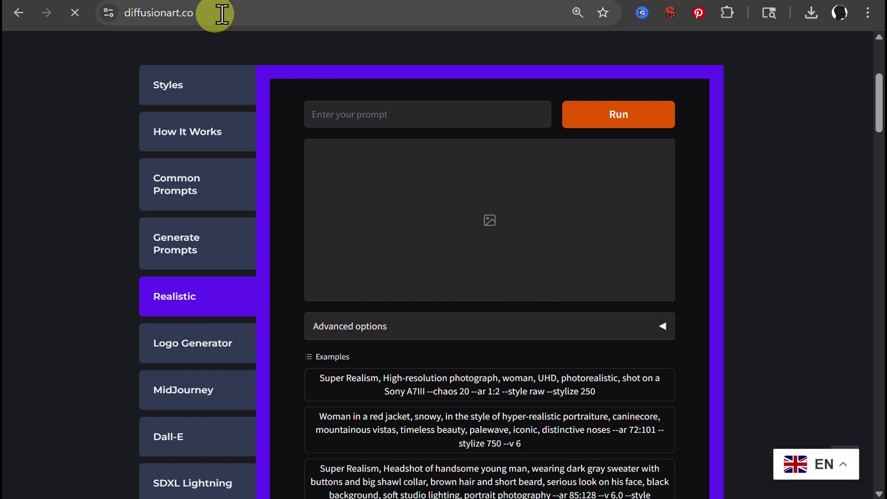
Open diffusionart.co's Realistic generator and scroll through its model sidebar
double_click(196, 12)
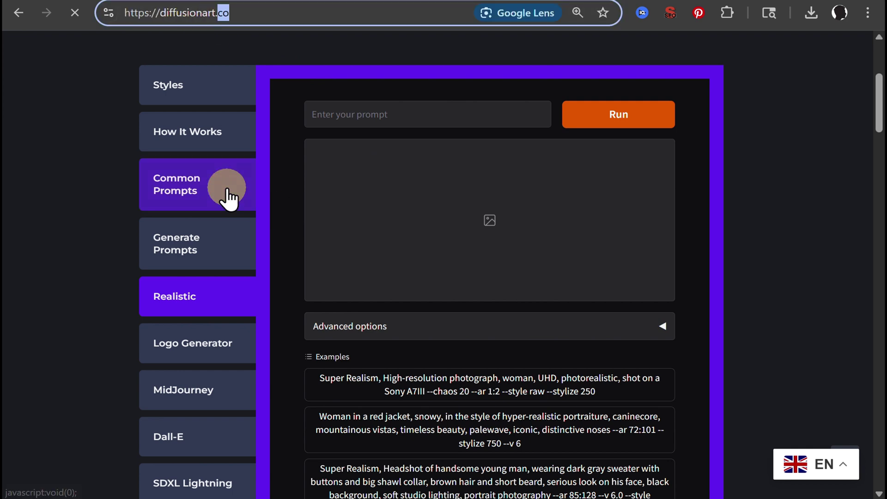
scroll(224, 250, "down", 1)
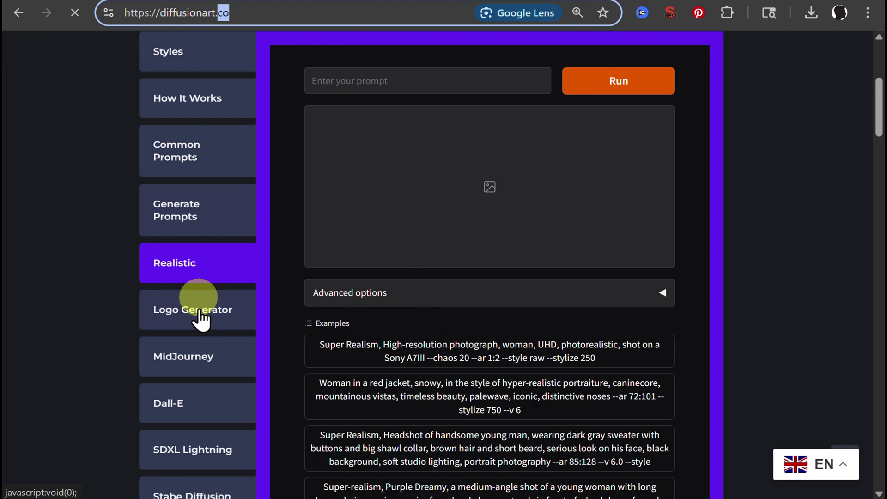
scroll(199, 365, "down", 2)
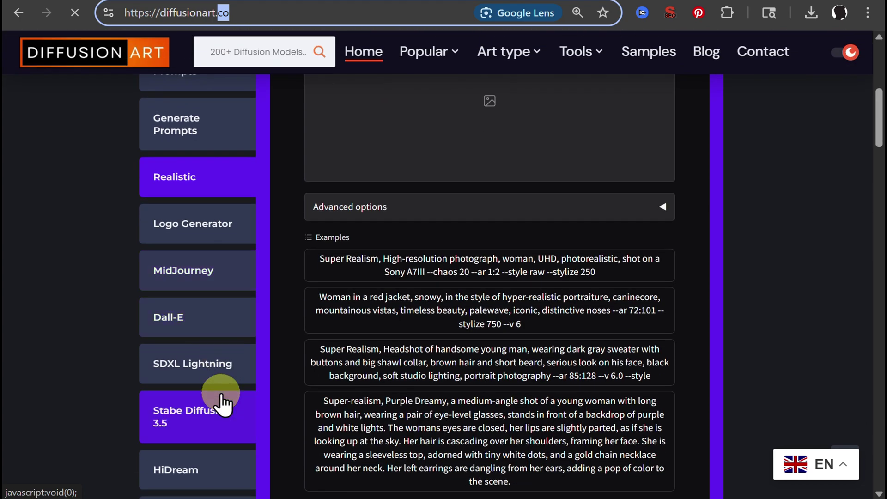
scroll(208, 393, "down", 3)
scroll(194, 403, "down", 1)
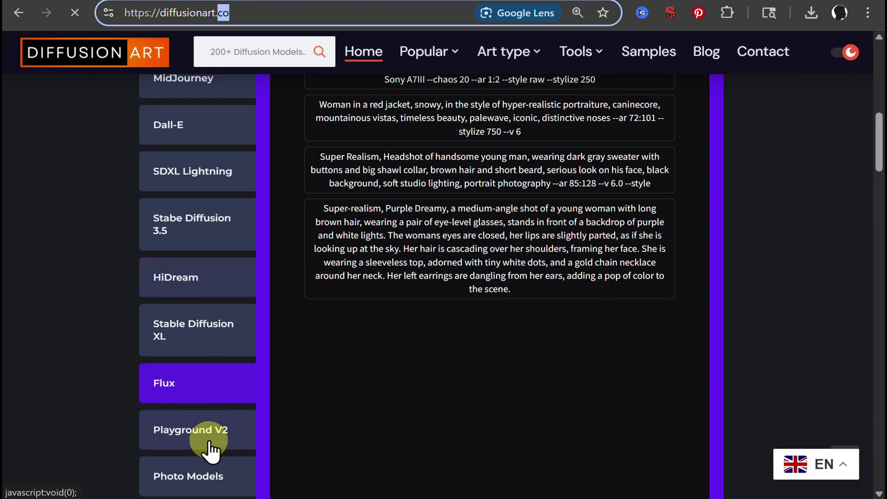
scroll(208, 445, "down", 4)
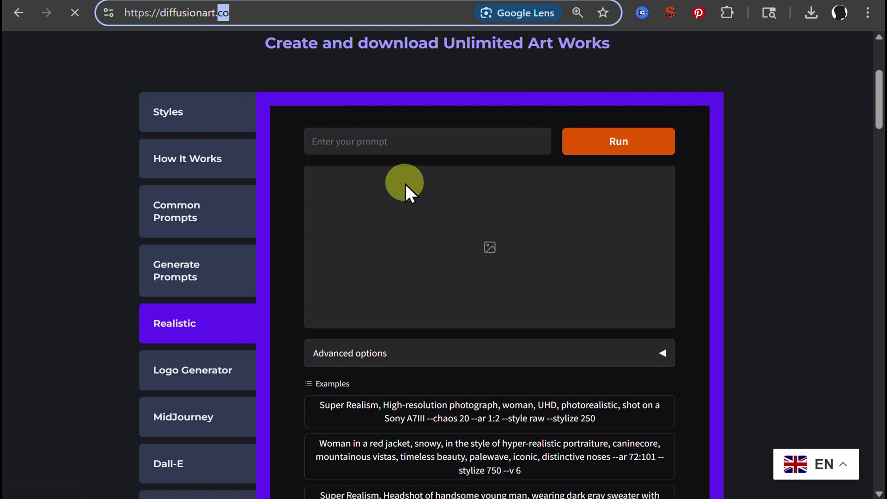
Run a realistic 'Will Smith eating spaghetti' generation and review the result
left_click(386, 145)
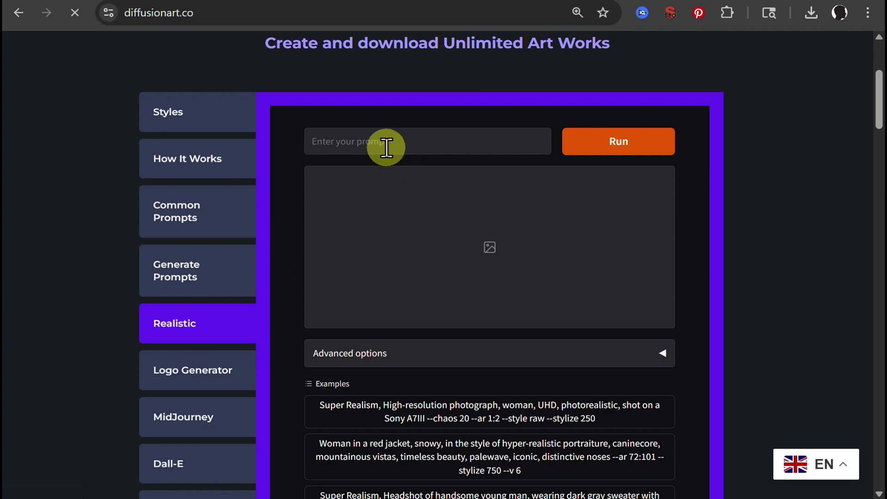
type("Will Smith eating spaghetti")
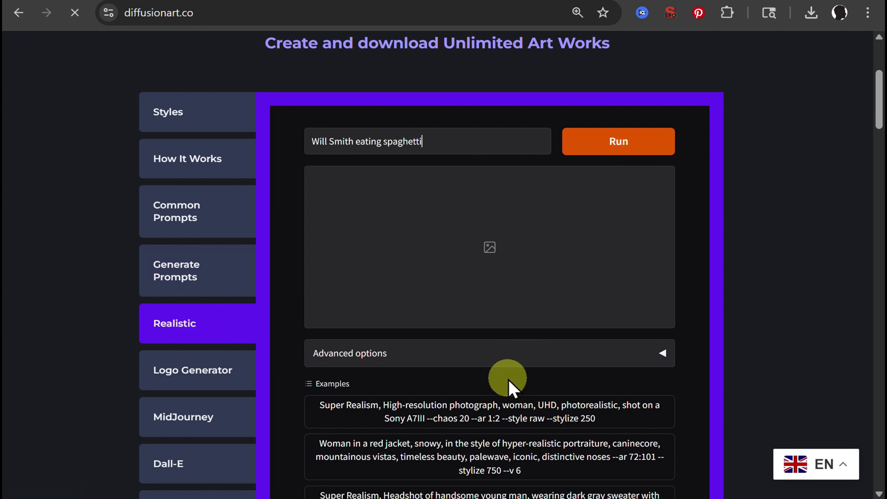
left_click(617, 147)
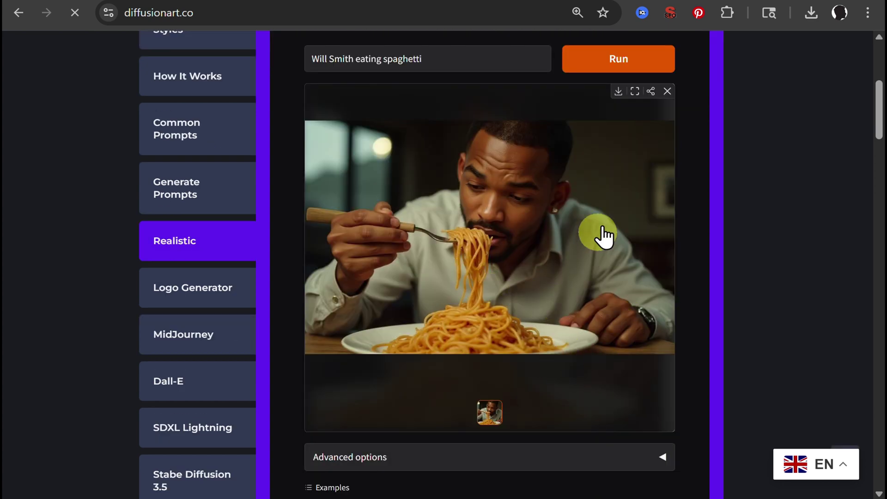
scroll(562, 217, "down", 3)
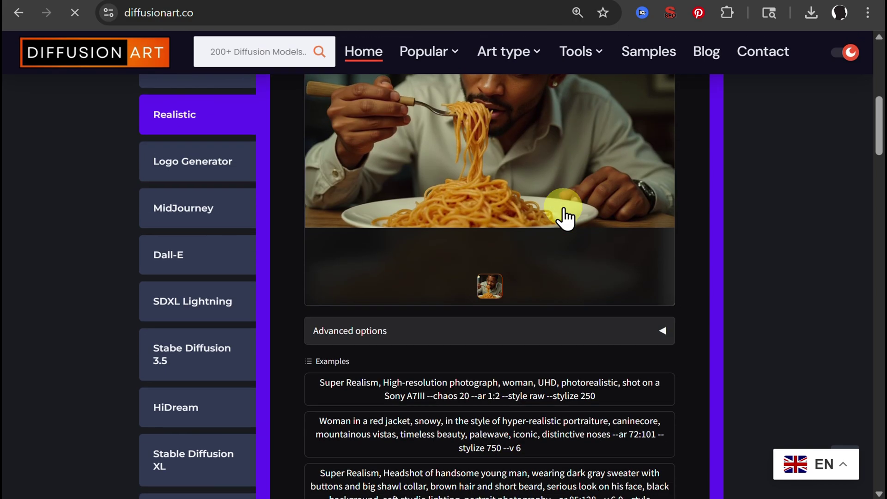
scroll(483, 236, "up", 7)
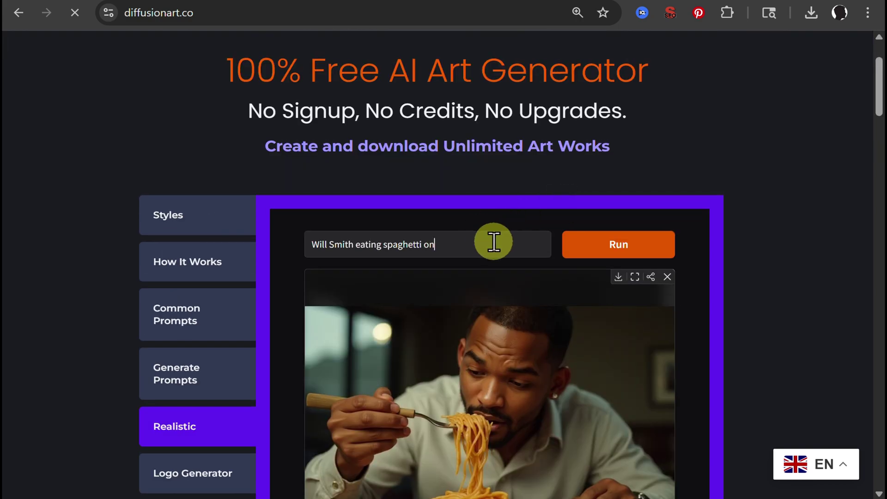
scroll(554, 323, "down", 5)
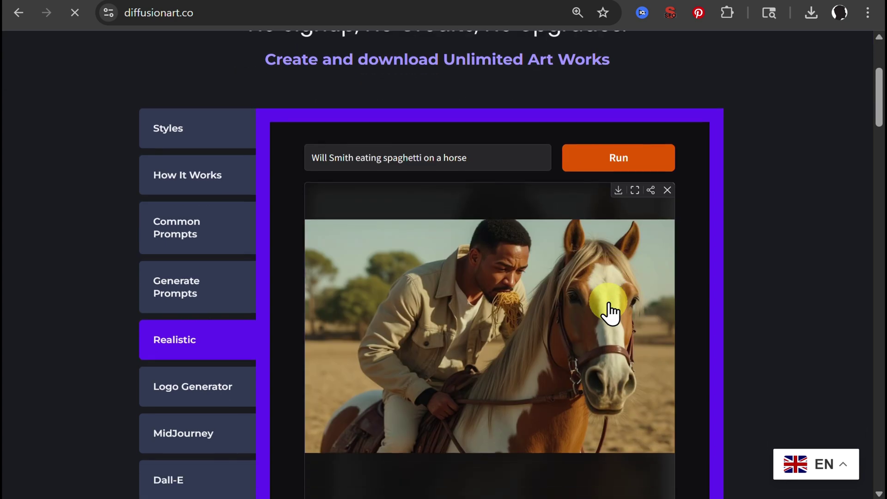
scroll(609, 312, "down", 2)
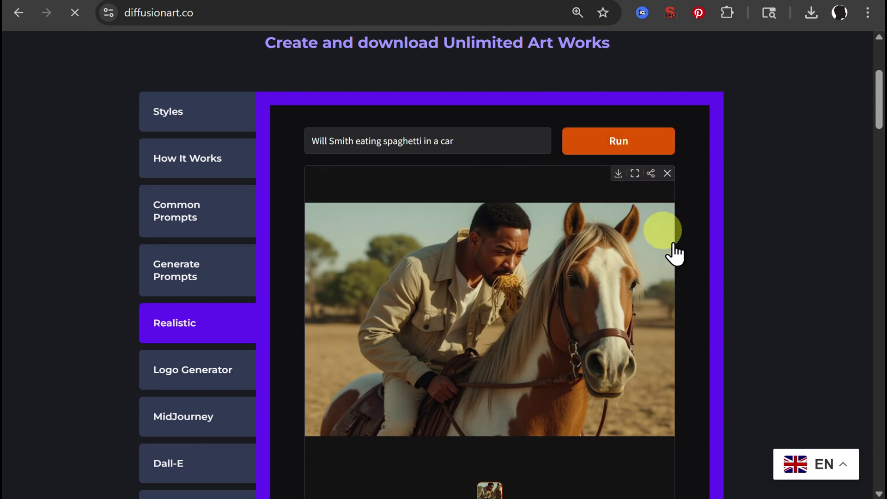
scroll(686, 253, "down", 8)
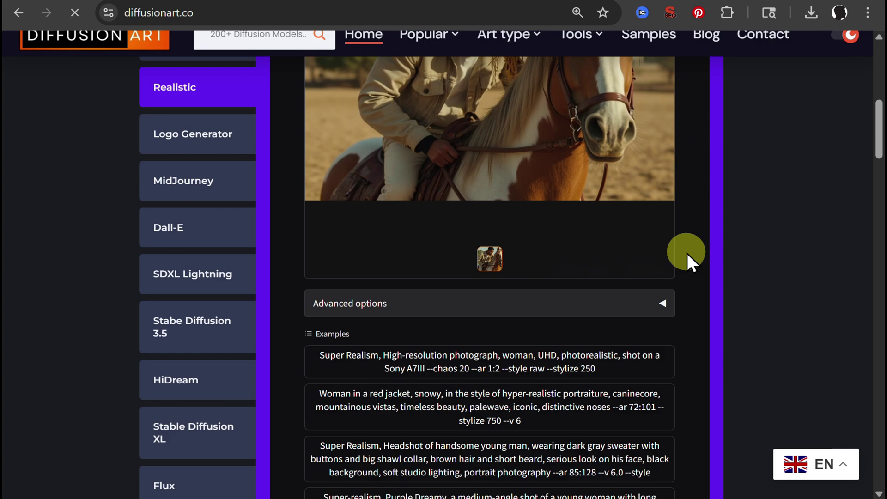
scroll(686, 253, "up", 8)
scroll(686, 253, "down", 3)
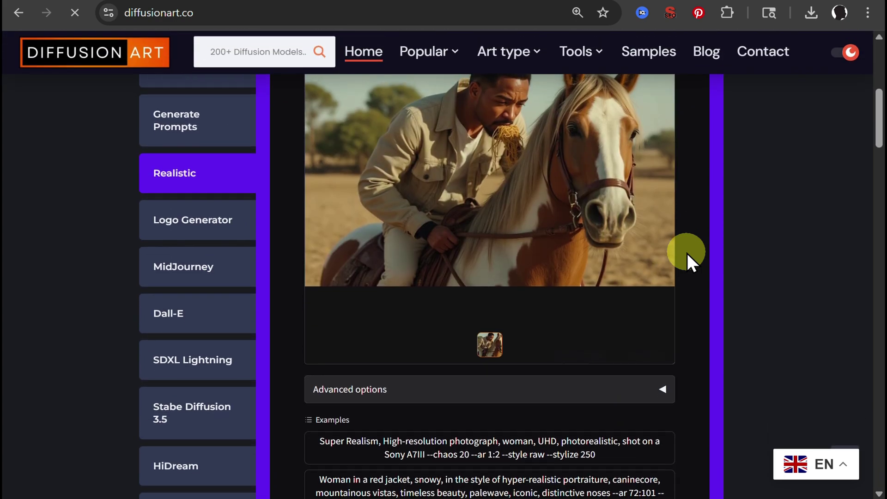
scroll(686, 254, "up", 3)
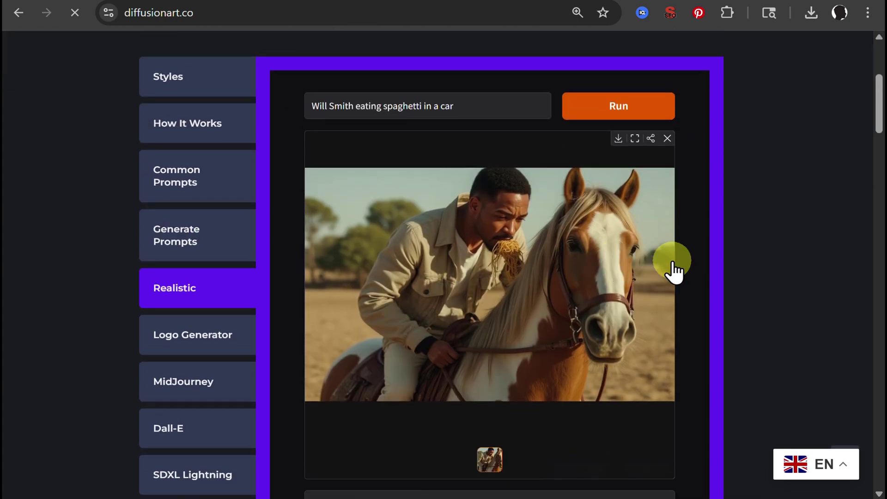
Generate the 'in a car' version and inspect it, resetting the page zoom afterwards
key("ctrl+plus")
scroll(435, 284, "up", 2)
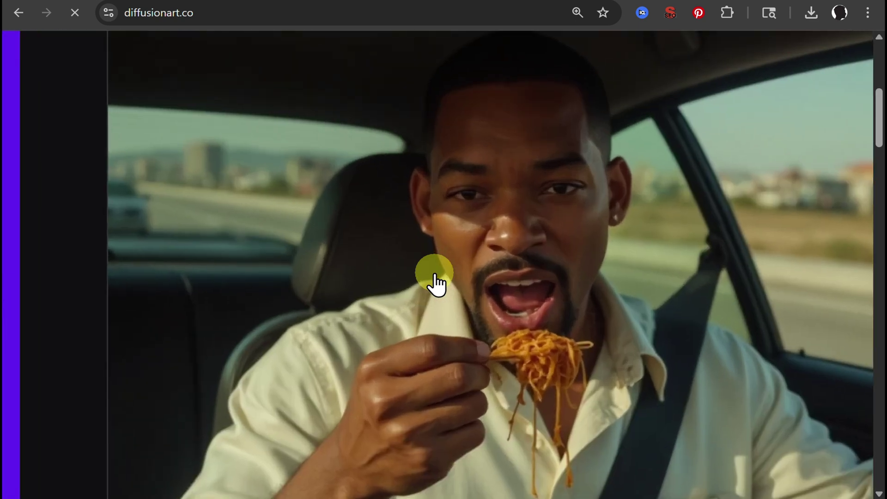
scroll(435, 283, "down", 3)
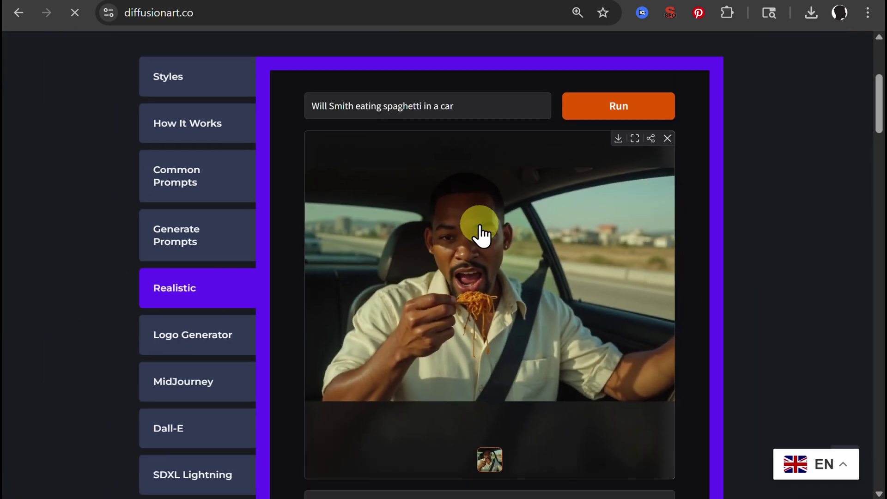
scroll(461, 306, "up", 2)
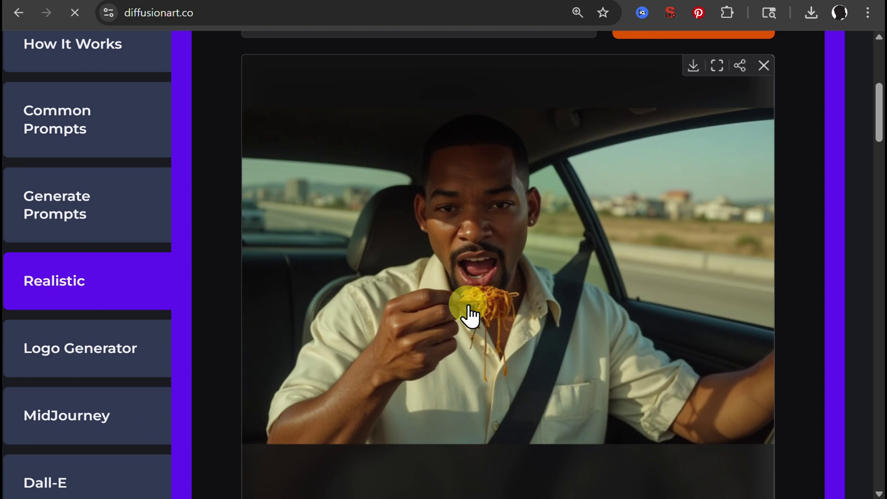
key("ctrl+minus")
key("ctrl+minus")
scroll(186, 347, "down", 3)
scroll(186, 351, "up", 4)
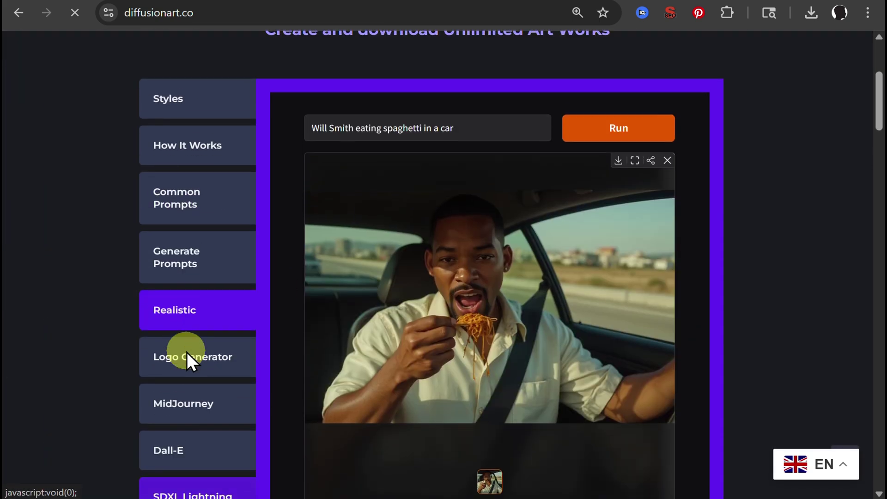
scroll(187, 351, "up", 1)
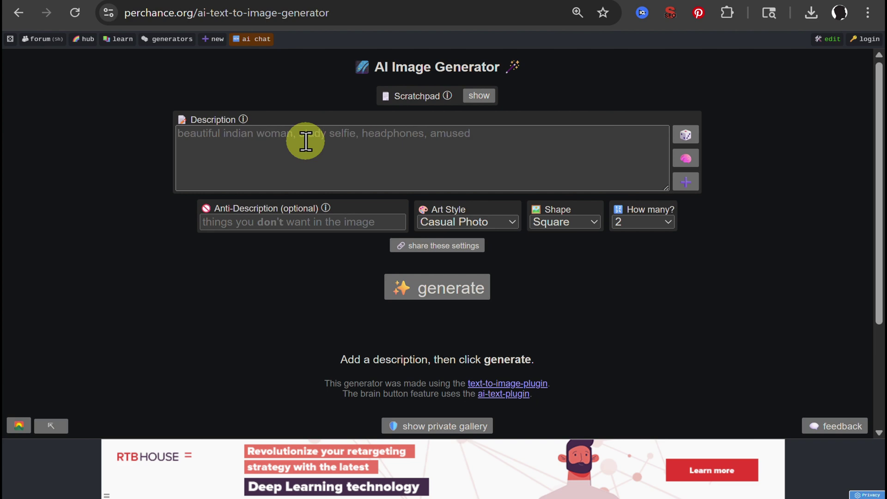
Paste 'Will Smith eating spaghetti' as the description and keep Casual Photo as the art style
left_click(368, 142)
type("Will Smith eating spaghetti")
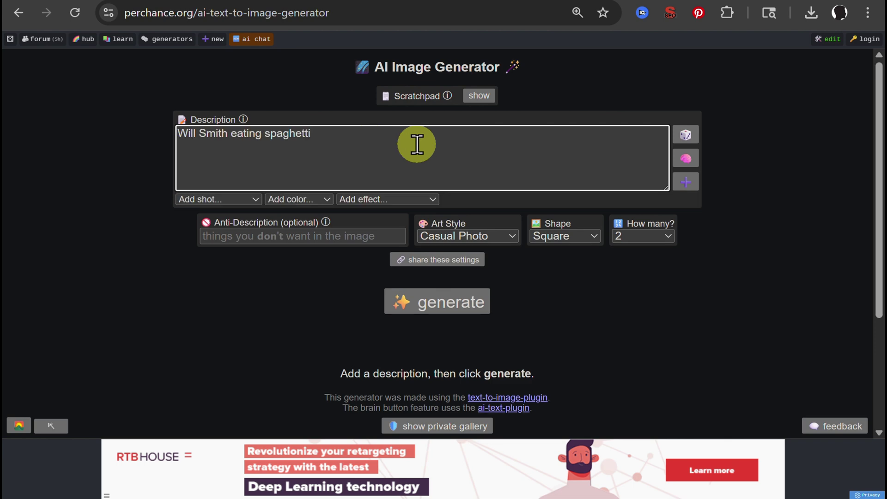
left_click(498, 241)
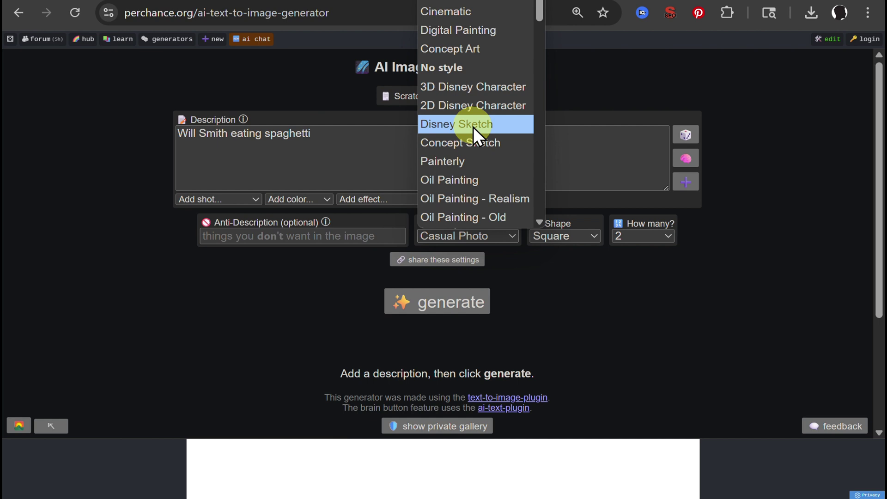
scroll(473, 128, "down", 3)
scroll(473, 126, "down", 2)
scroll(473, 127, "up", 5)
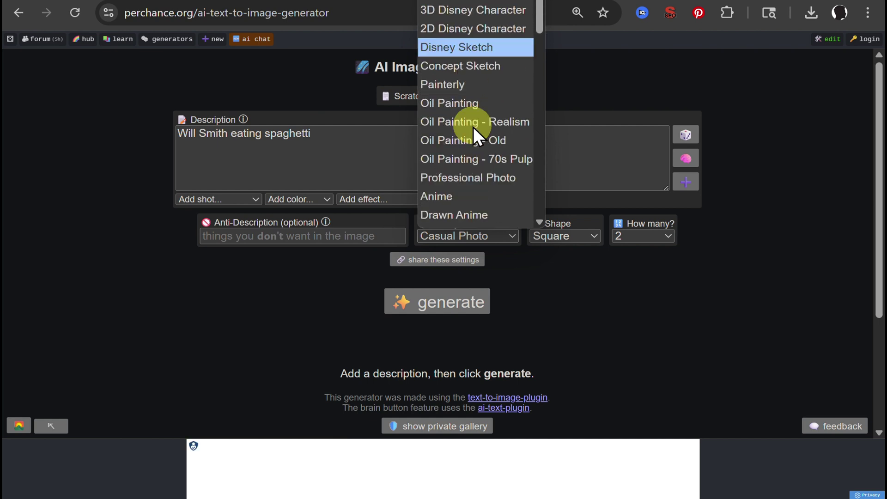
left_click(486, 241)
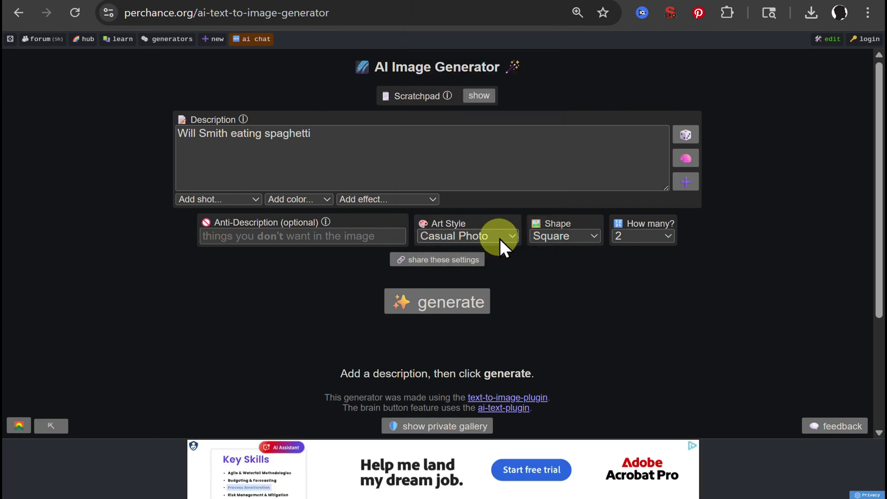
Generate two casual-photo spaghetti images and check their prompt info
left_click(441, 309)
scroll(791, 281, "down", 4)
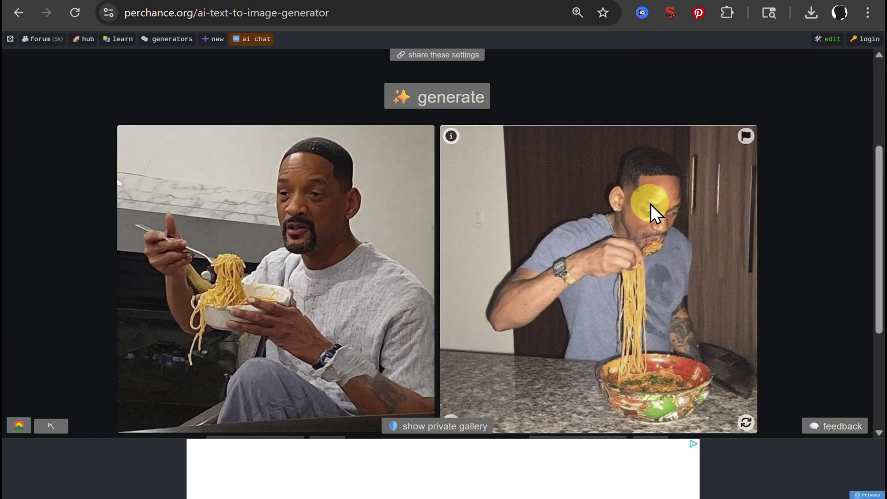
scroll(323, 253, "down", 2)
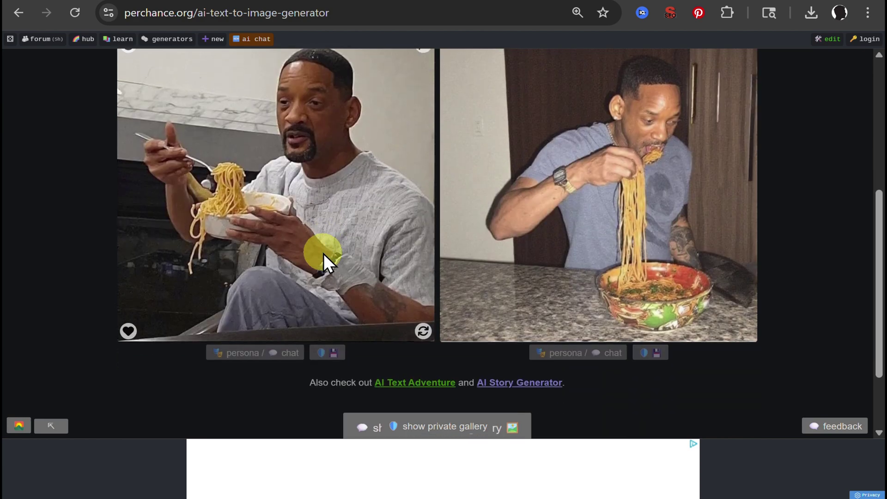
scroll(323, 253, "up", 1)
mouse_move(323, 253)
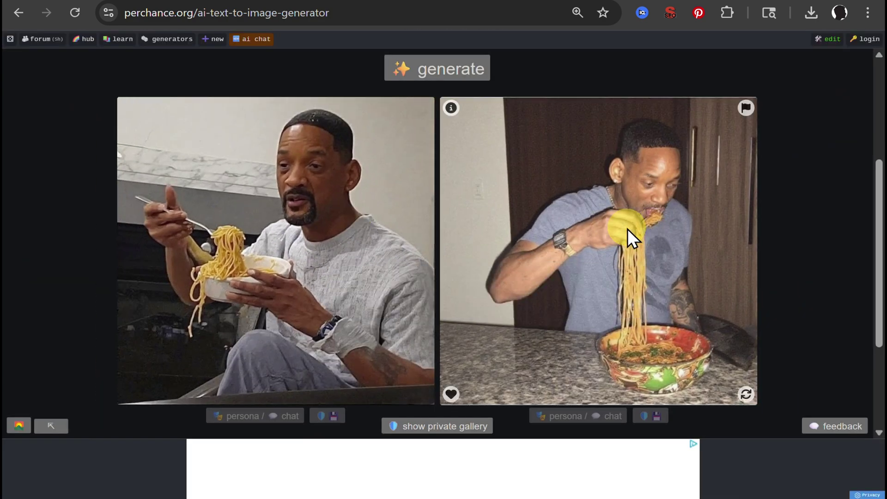
mouse_move(498, 223)
scroll(497, 223, "up", 1)
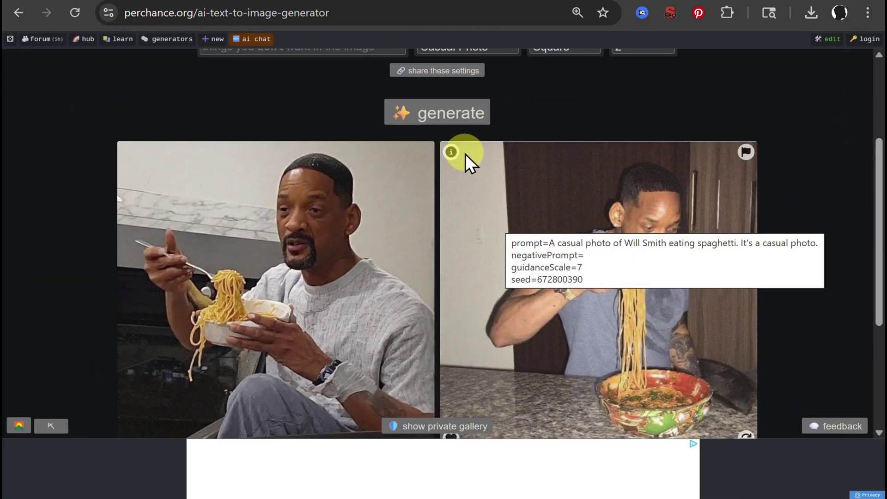
scroll(465, 154, "up", 2)
Generate a second pair of Will Smith eating spaghetti images and review them
left_click(440, 198)
scroll(554, 212, "down", 2)
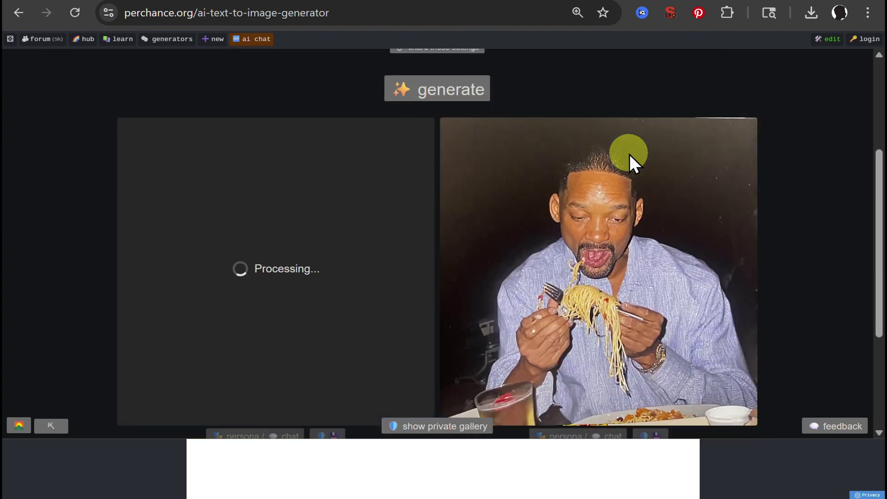
mouse_move(648, 319)
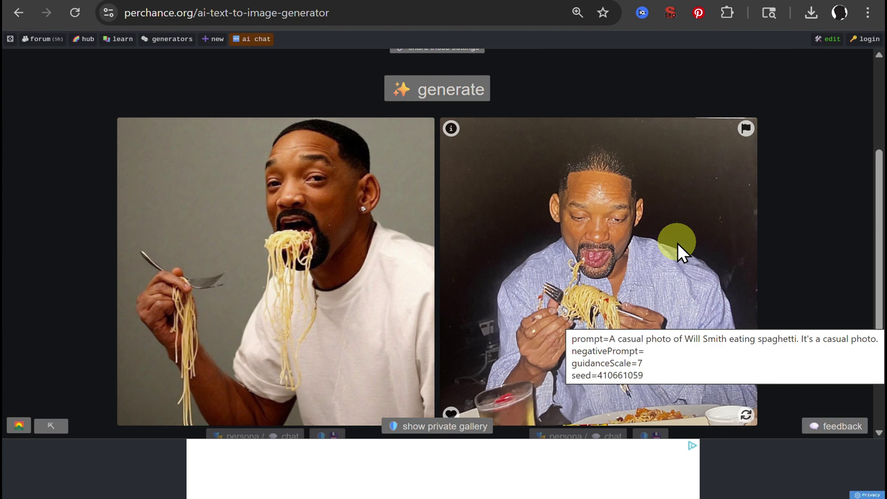
scroll(451, 245, "down", 3)
scroll(451, 246, "up", 2)
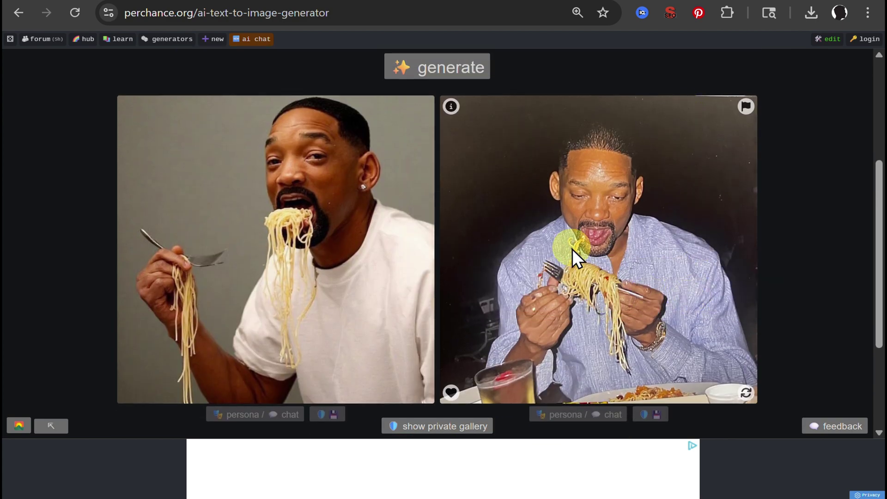
scroll(572, 248, "up", 2)
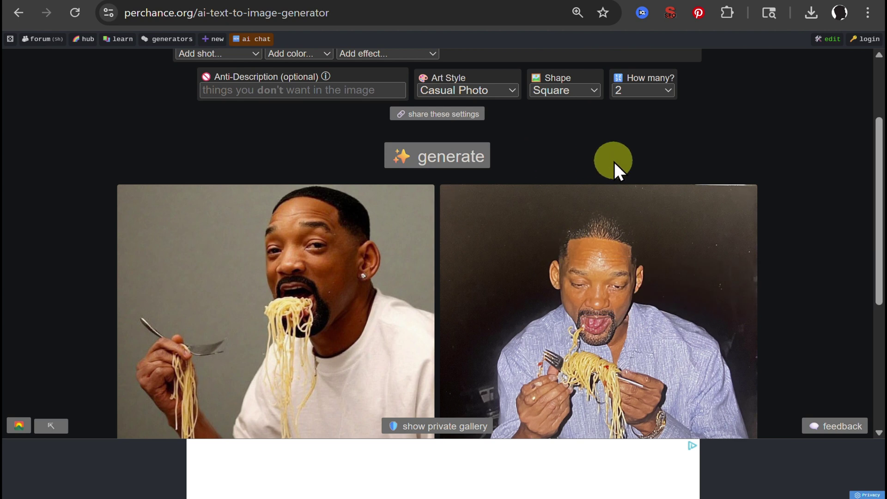
scroll(614, 162, "up", 3)
Extend the description to 'Will Smith eating spaghetti on a horse' and generate two images
left_click(361, 111)
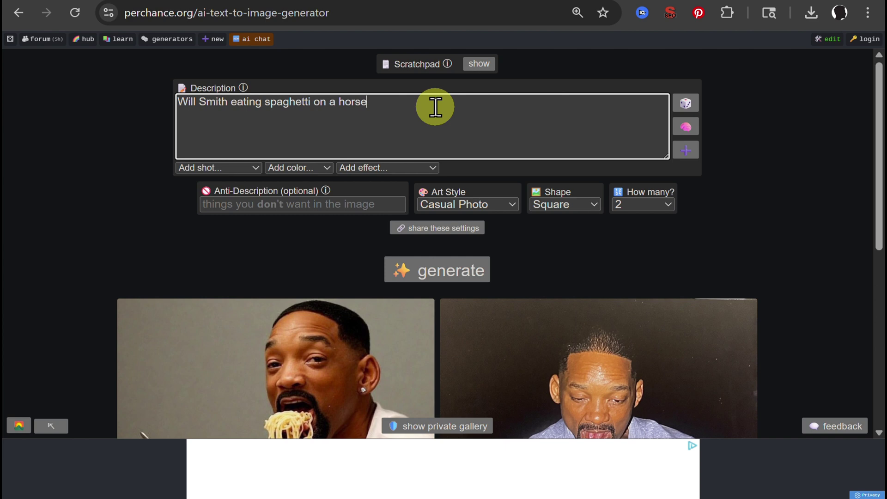
left_click(429, 271)
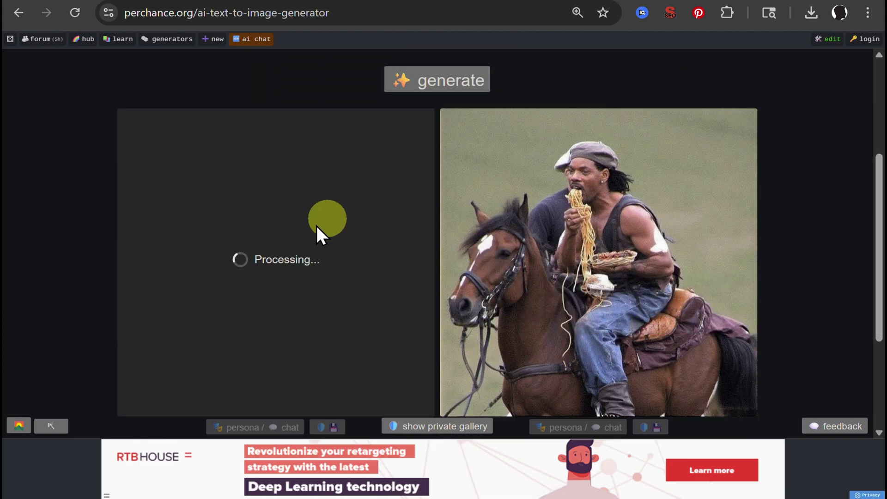
scroll(203, 272, "down", 2)
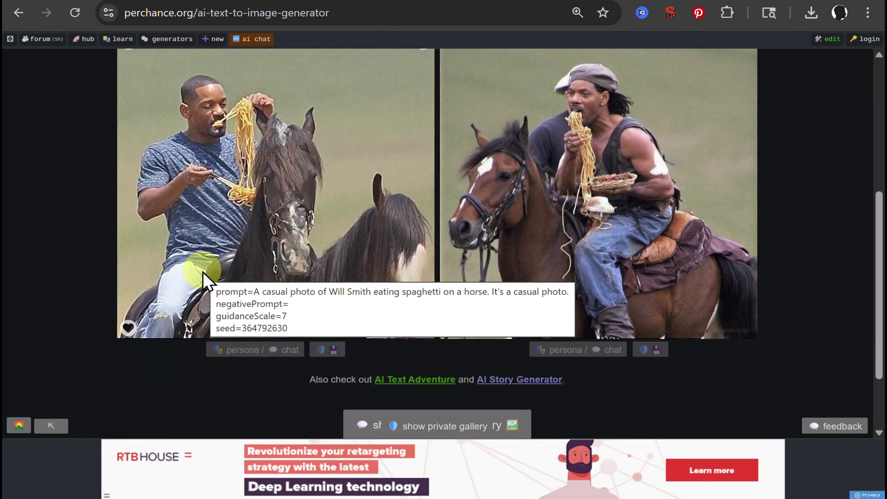
scroll(581, 265, "up", 2)
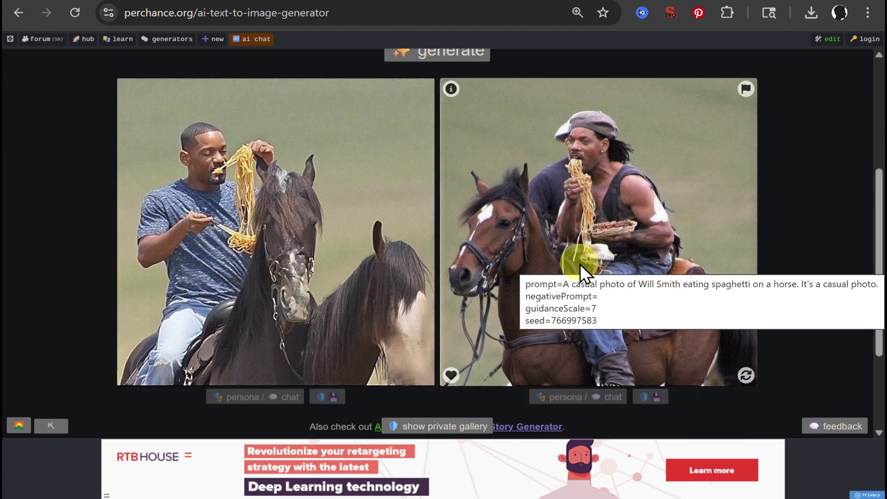
scroll(581, 264, "down", 3)
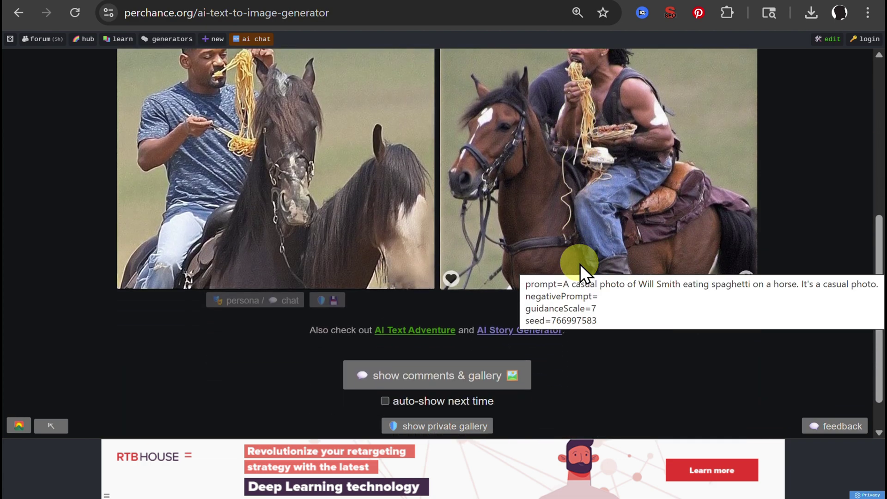
scroll(580, 264, "down", 1)
scroll(595, 184, "up", 8)
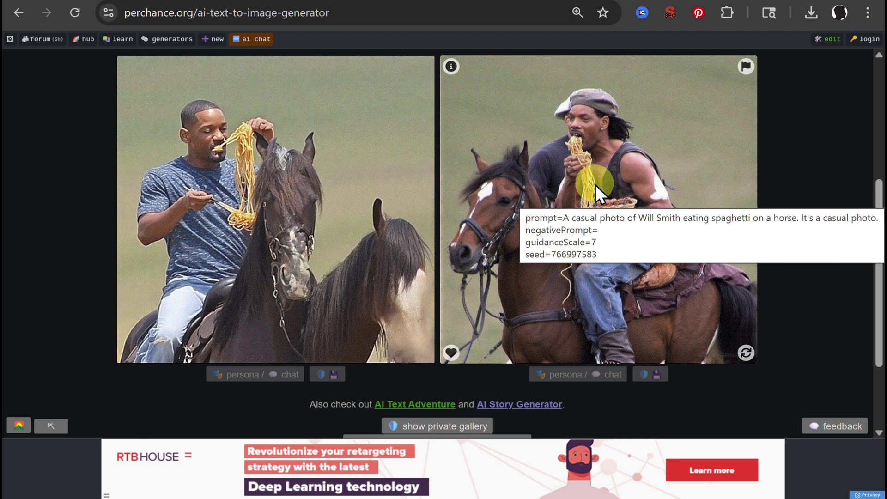
scroll(481, 242, "up", 2)
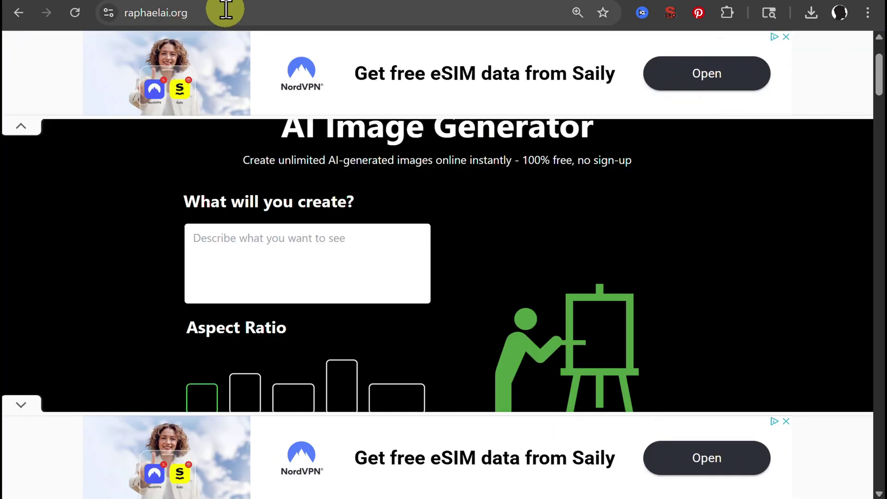
Paste 'Will Smith eating spaghetti' into Raphael AI's prompt box to get a square image
scroll(481, 279, "down", 3)
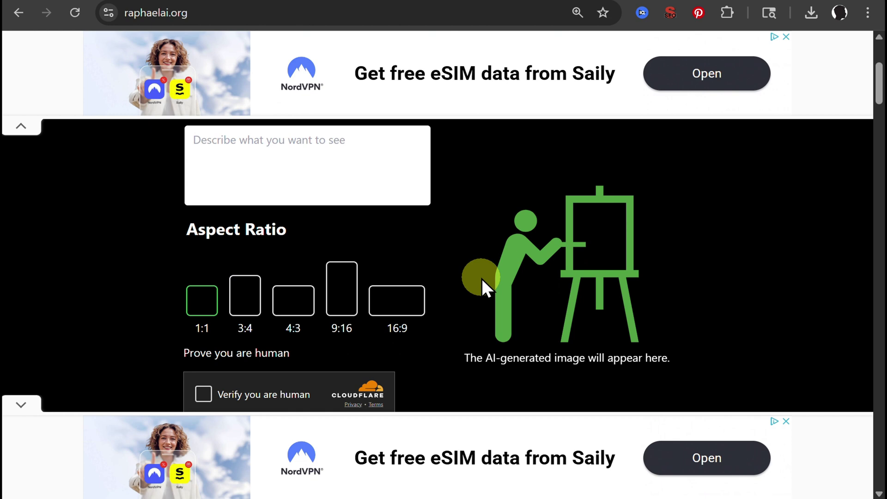
scroll(450, 354, "up", 3)
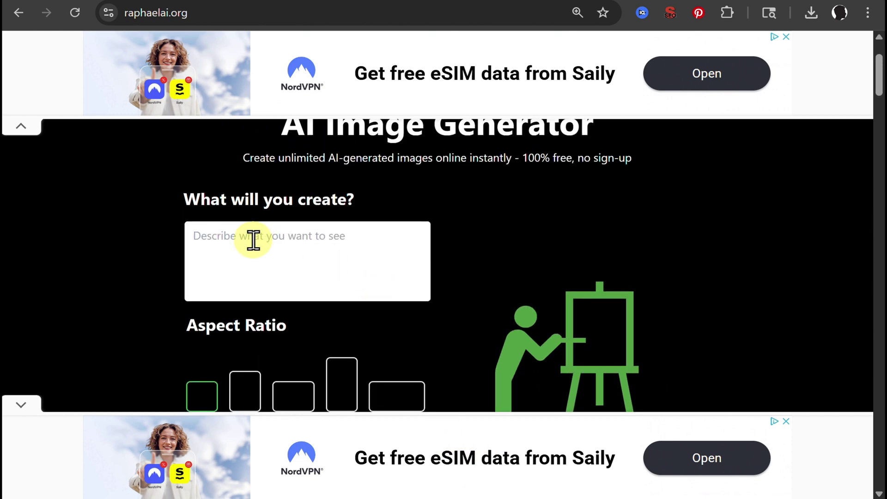
left_click(336, 250)
scroll(501, 283, "down", 1)
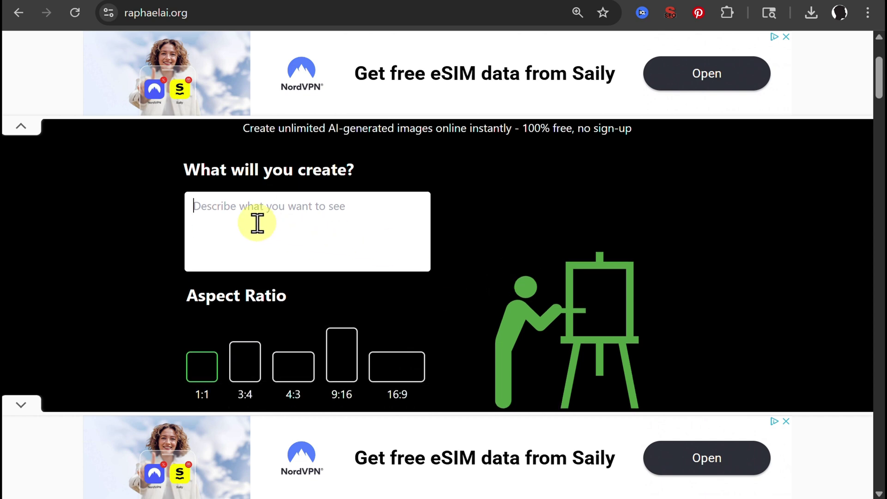
type("Will Smith eating spaghetti")
scroll(467, 277, "down", 1)
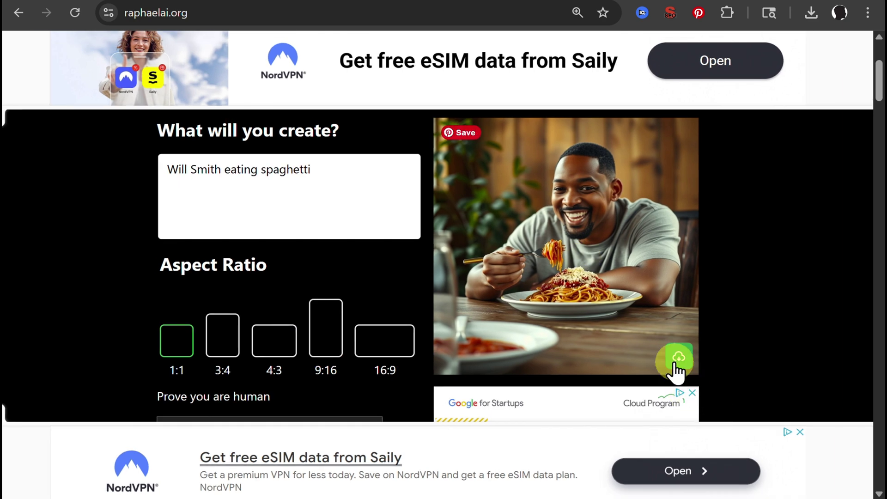
Choose the 3:4 portrait ratio and append 'on a horse' to the spaghetti prompt
left_click(222, 341)
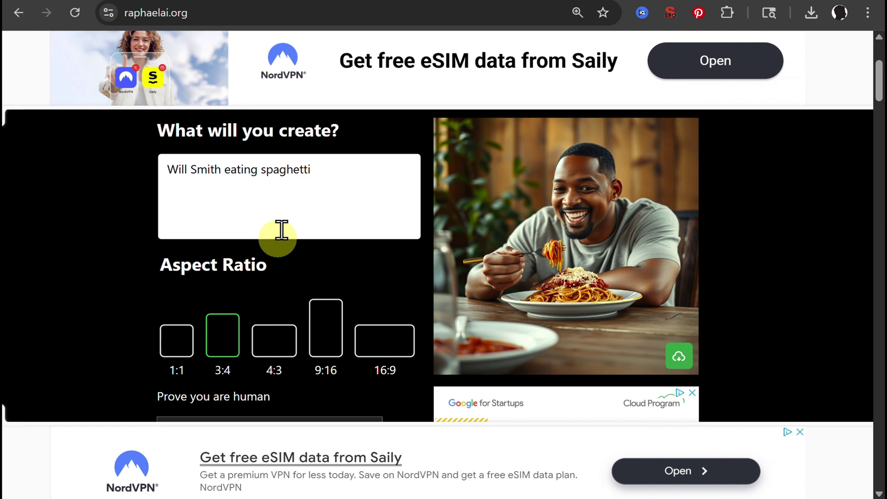
scroll(500, 263, "down", 1)
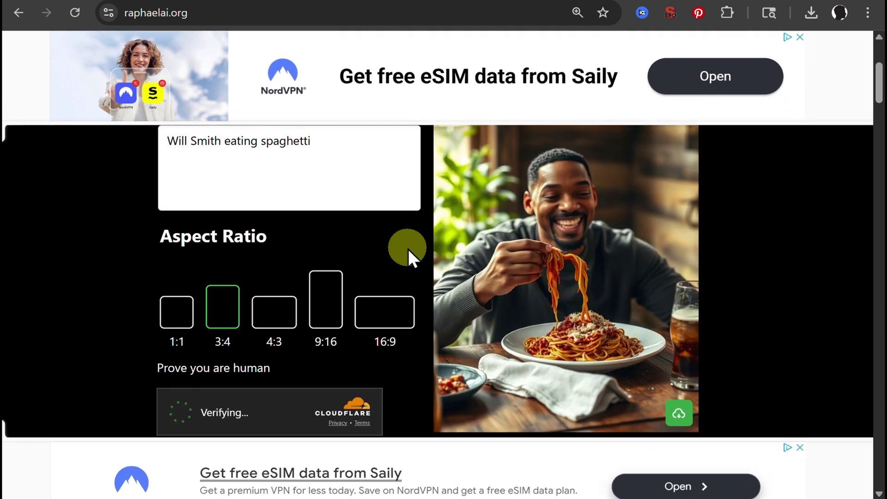
left_click(324, 134)
type("on a horse")
Switch to the 4:3 ratio, pass the Cloudflare check and generate the horse image
left_click(280, 319)
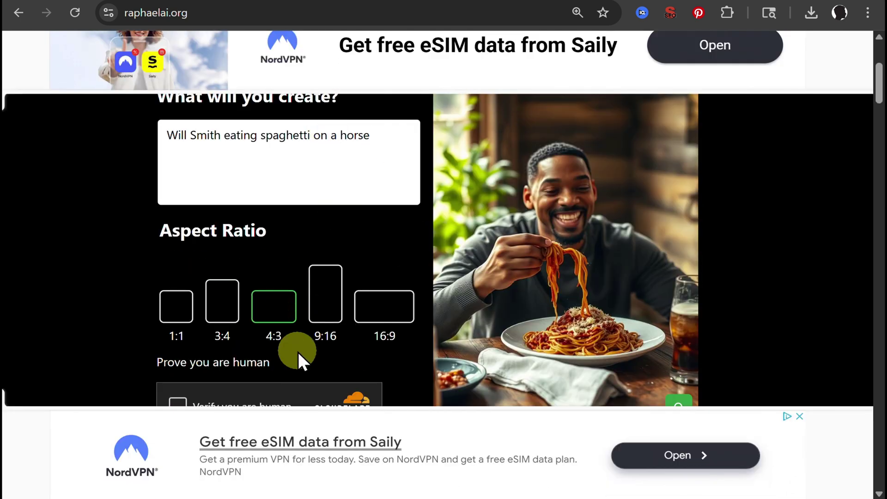
scroll(301, 358, "down", 1)
left_click(186, 343)
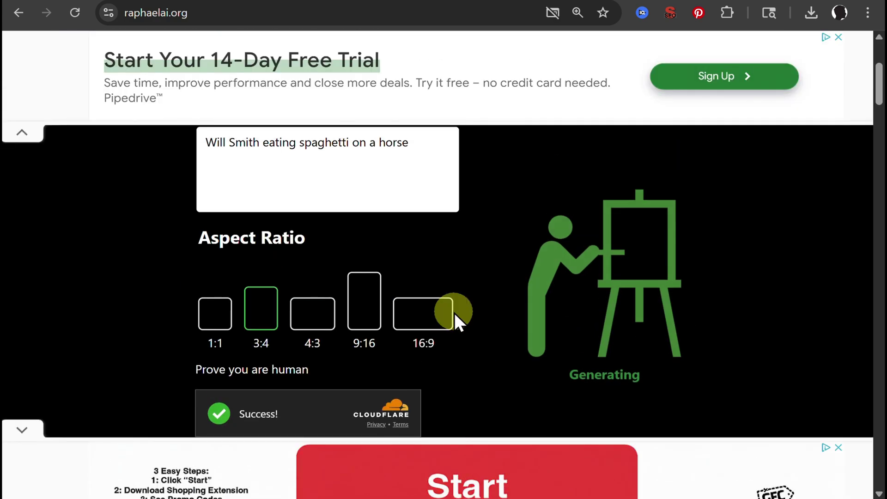
key("ctrl+plus")
key("ctrl+minus")
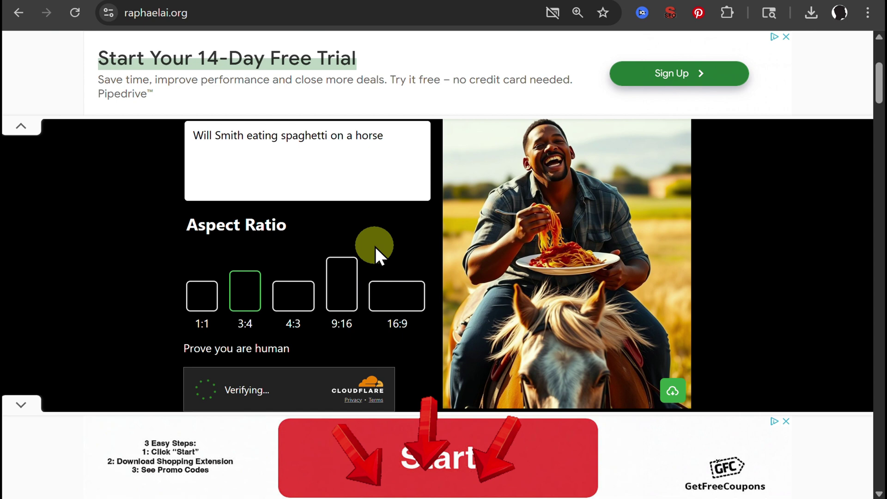
scroll(375, 246, "up", 1)
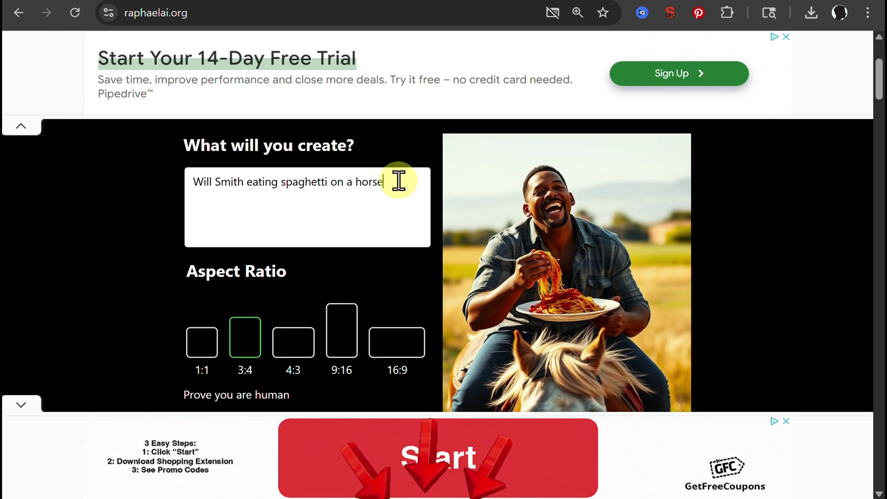
left_click(400, 181)
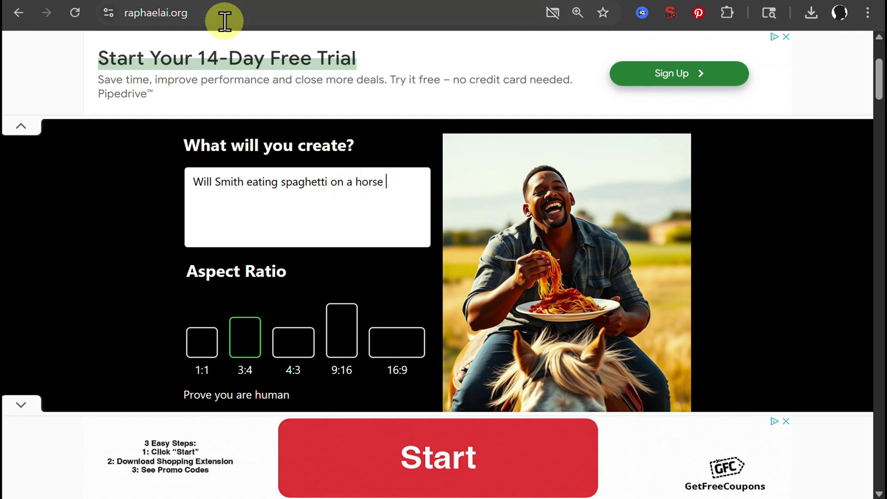
mouse_move(297, 1)
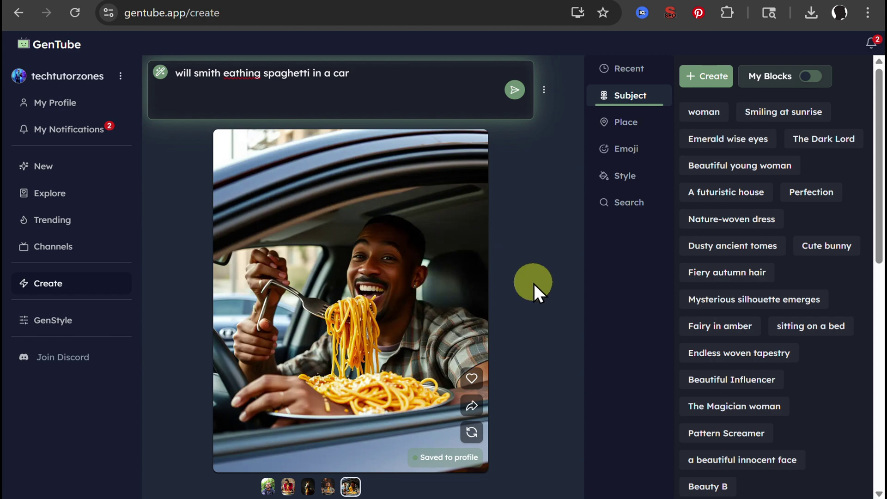
Scroll up the GenTube create page to view the saved Will Smith car image
scroll(372, 306, "up", 6)
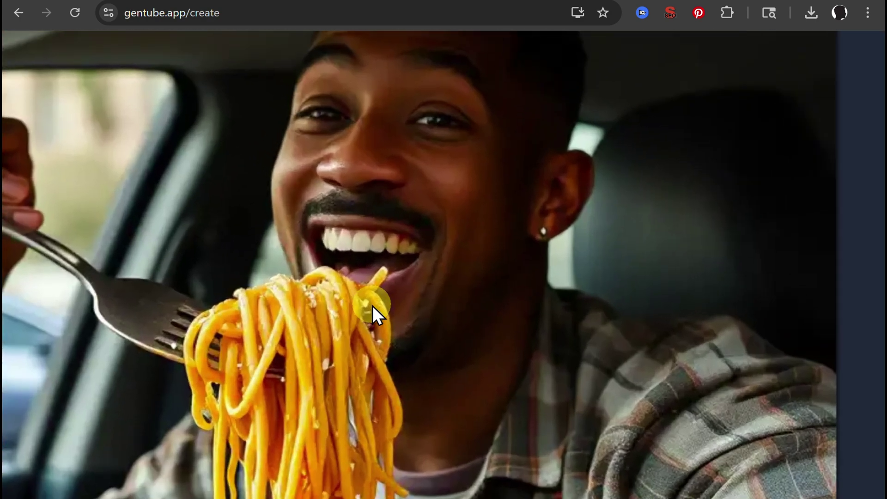